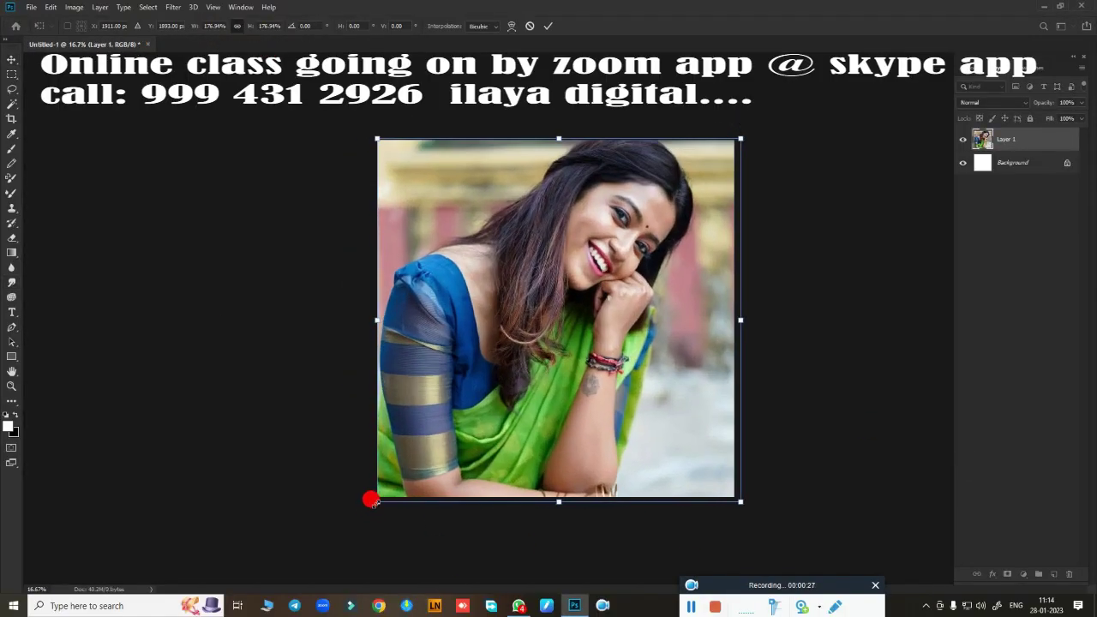
# - Enlarge the saree portrait photo to fill the canvas and commit the transform
pyautogui.moveTo(371, 501); pyautogui.dragTo(727, 191)
pyautogui.press('Return')
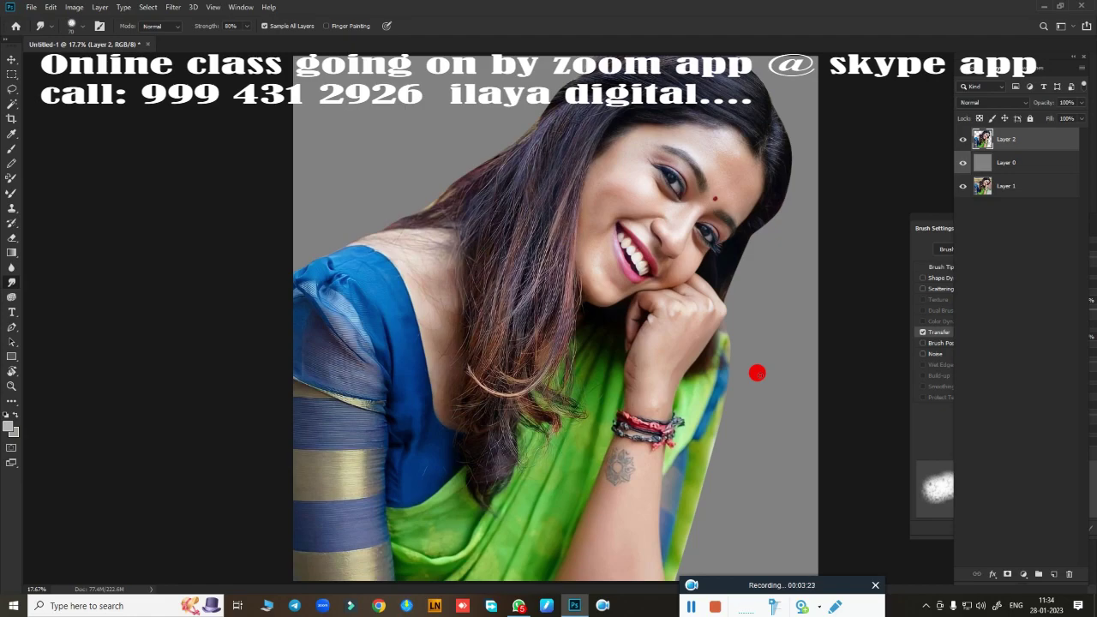
# - Duplicate the cut-out portrait layer as Layer 2 copy
pyautogui.hotkey('ctrl', 'j')
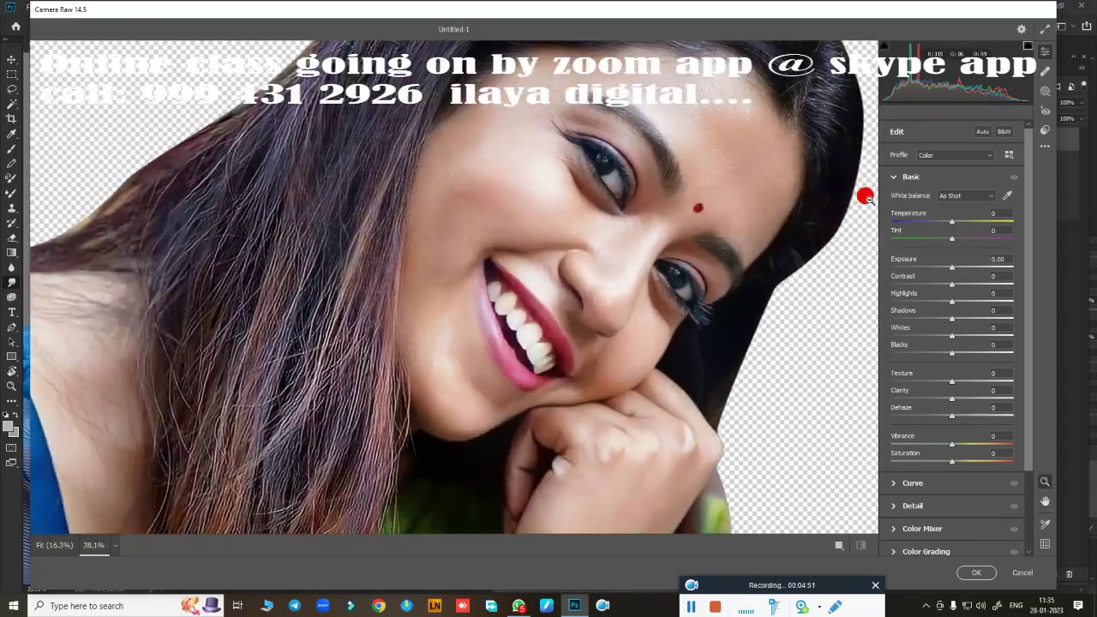
# - Apply Camera Raw Basic settings: Contrast +73, Highlights -21, Blacks -19, Clarity +7
pyautogui.click(896, 176)
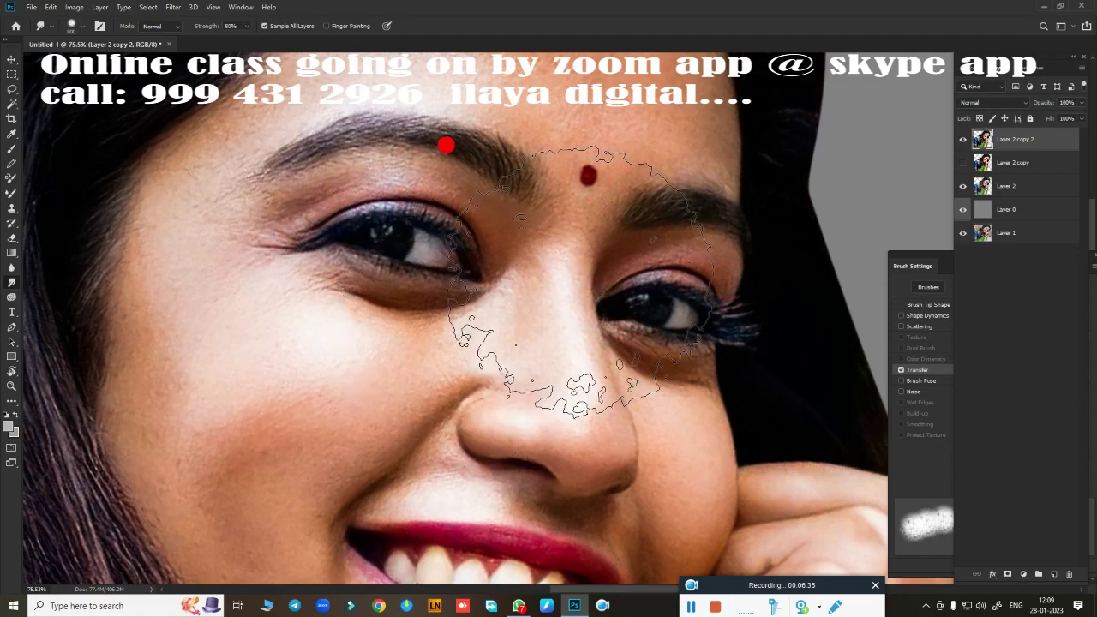
# - Add a new empty Layer 3 at the top of the layer stack
pyautogui.click(1053, 573)
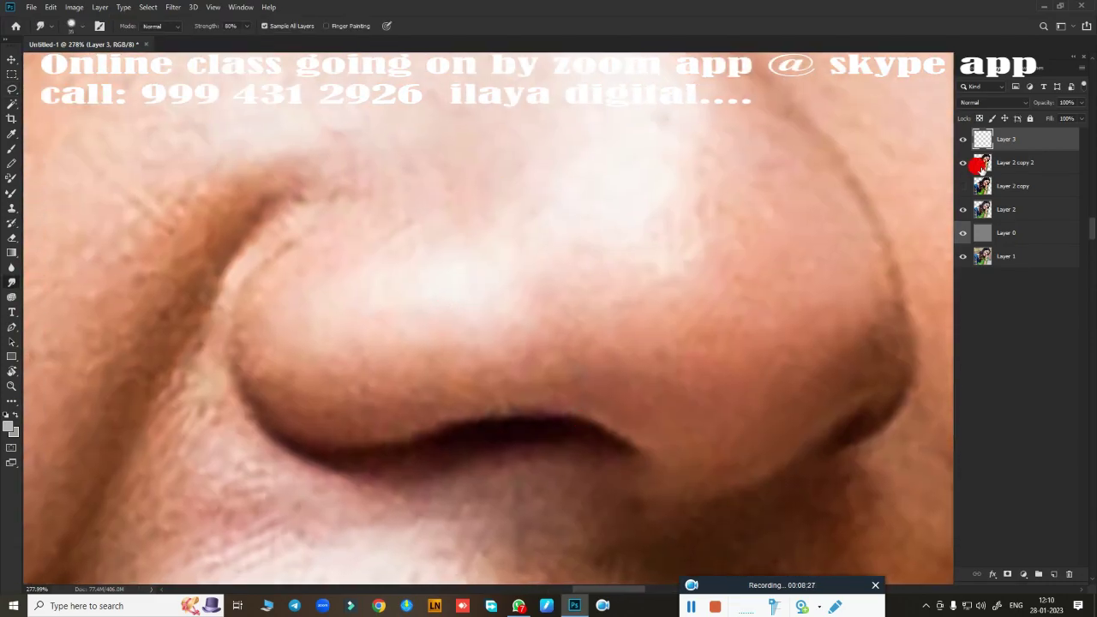
# - Smudge the nose tip, nostril and skin above the upper lip into smooth painted tones
pyautogui.click(982, 257)
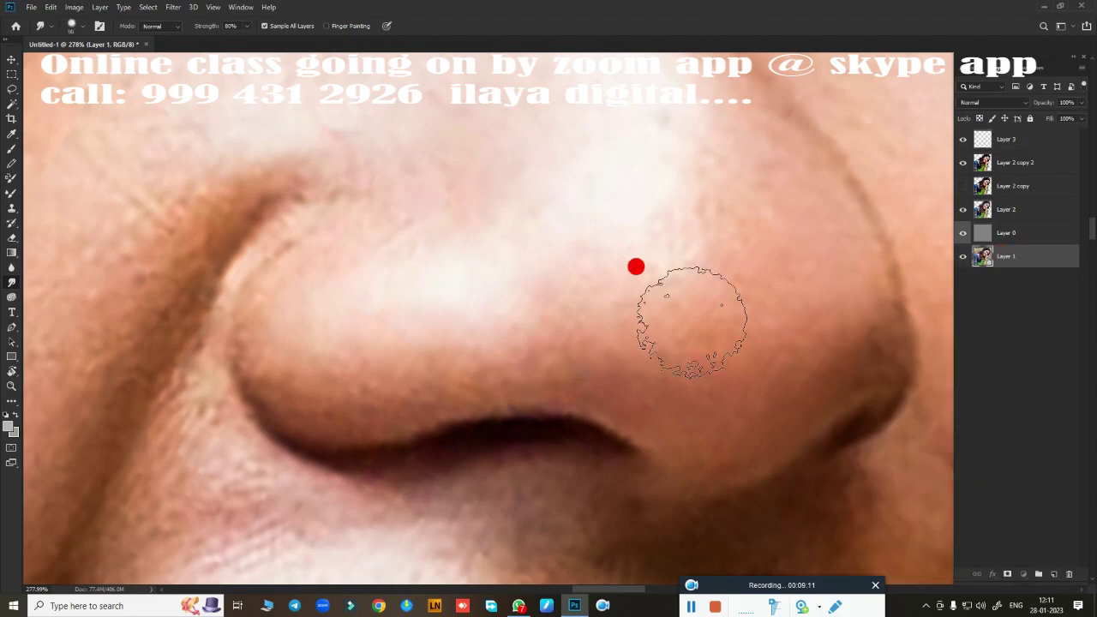
pyautogui.moveTo(691, 322); pyautogui.dragTo(471, 427)
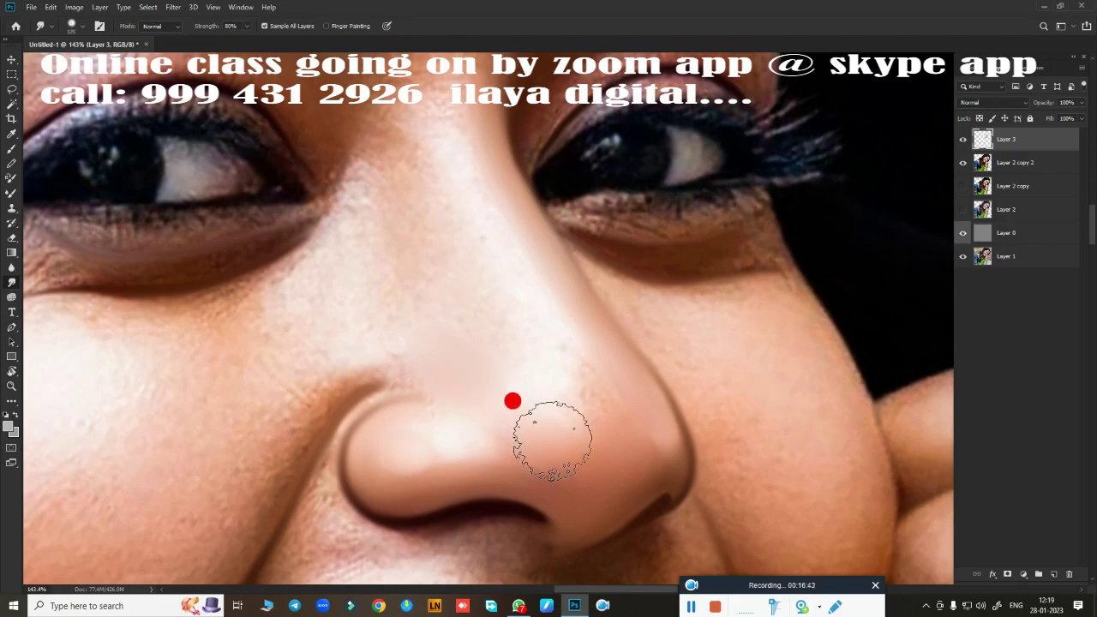
pyautogui.moveTo(539, 369); pyautogui.dragTo(592, 424)
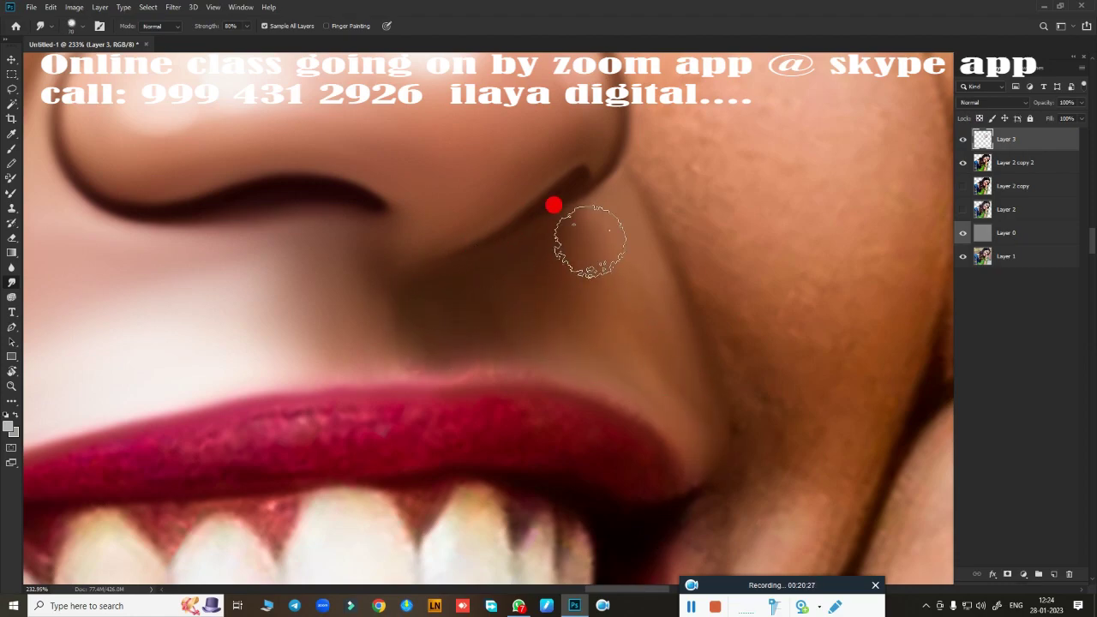
pyautogui.moveTo(658, 348); pyautogui.dragTo(509, 352)
# - Smooth the skin beside the nose and blend the teeth into even cream shapes
pyautogui.moveTo(704, 259)
pyautogui.mouseDown()
pyautogui.moveTo(688, 184)
pyautogui.moveTo(784, 372)
pyautogui.mouseUp()
pyautogui.hotkey('ctrl', '0')
pyautogui.click(653, 274)
pyautogui.scroll(3, 561, 266)
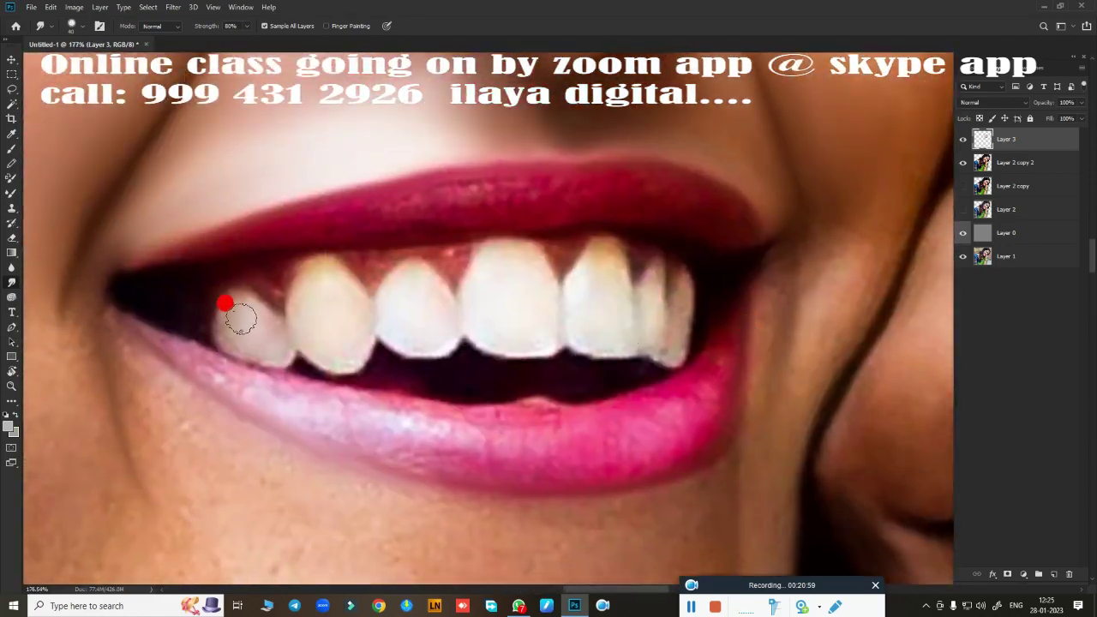
pyautogui.moveTo(232, 305)
pyautogui.mouseDown()
pyautogui.moveTo(240, 337)
pyautogui.moveTo(311, 325)
pyautogui.moveTo(333, 289)
pyautogui.moveTo(412, 328)
pyautogui.moveTo(524, 297)
pyautogui.moveTo(600, 316)
pyautogui.moveTo(604, 281)
pyautogui.moveTo(681, 293)
pyautogui.mouseUp()
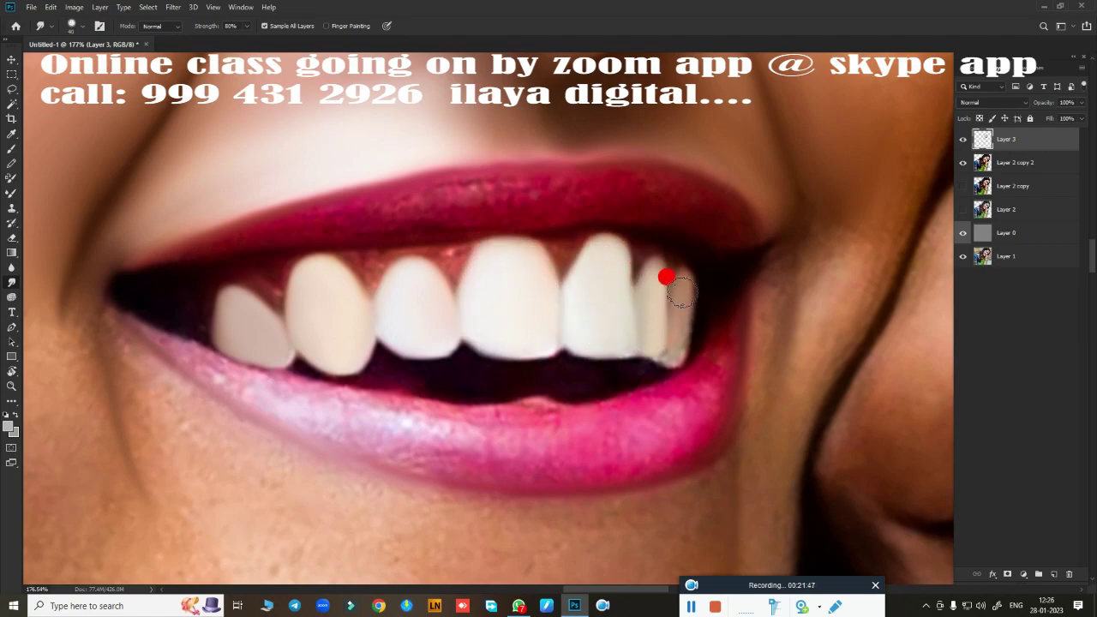
pyautogui.moveTo(395, 370); pyautogui.dragTo(494, 378)
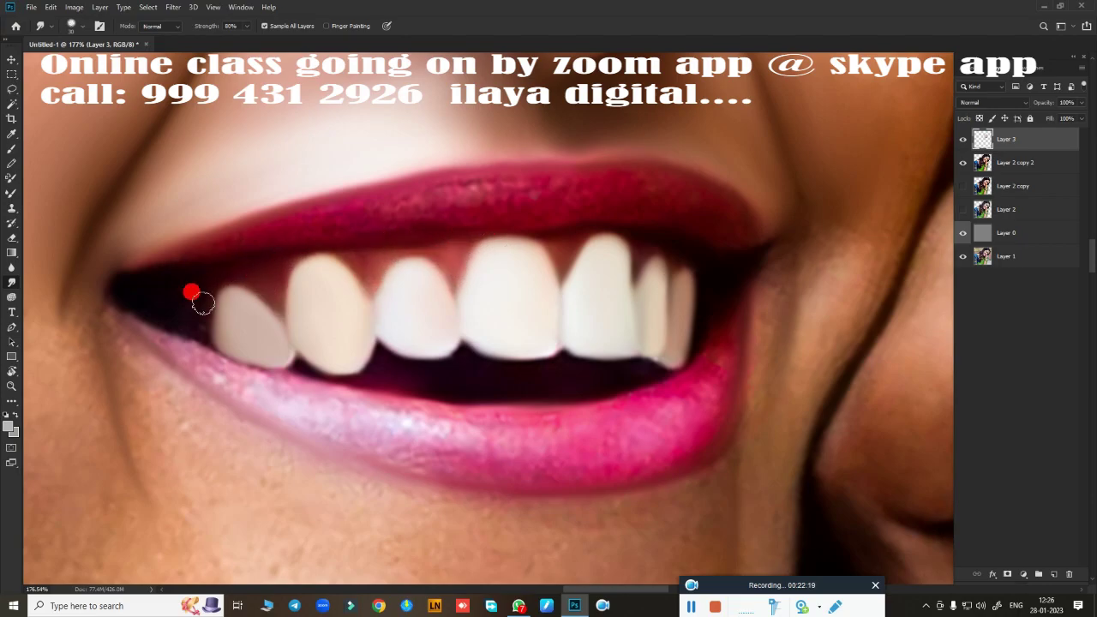
# - Blend the upper lip, lower lip and right mouth corner into soft painted strokes
pyautogui.scroll(-5, 543, 387)
pyautogui.scroll(6, 597, 407)
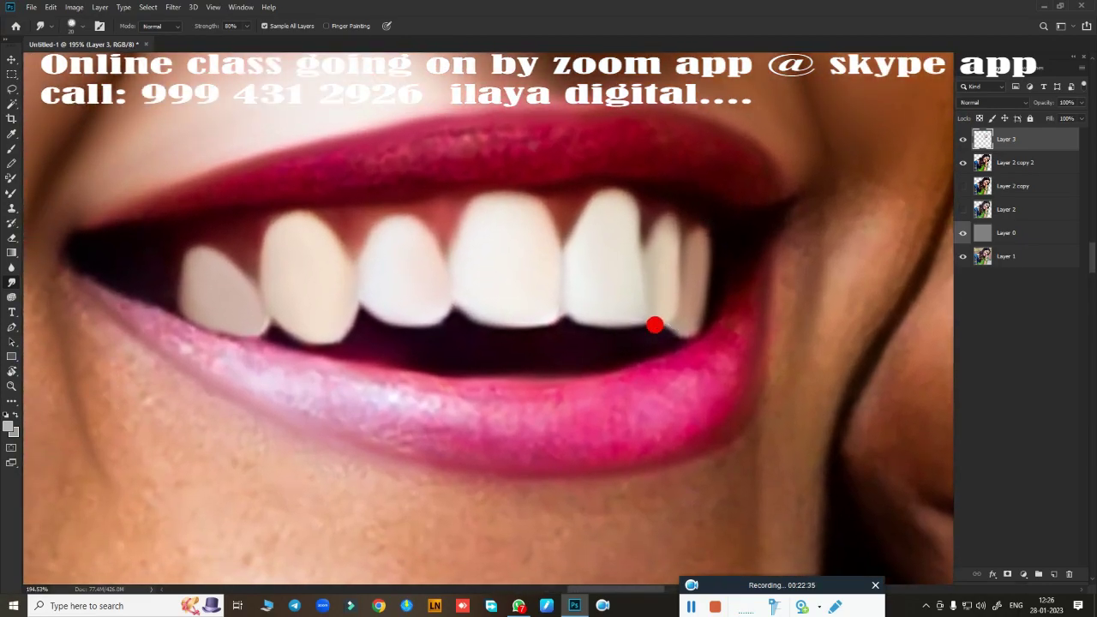
pyautogui.scroll(2, 563, 261)
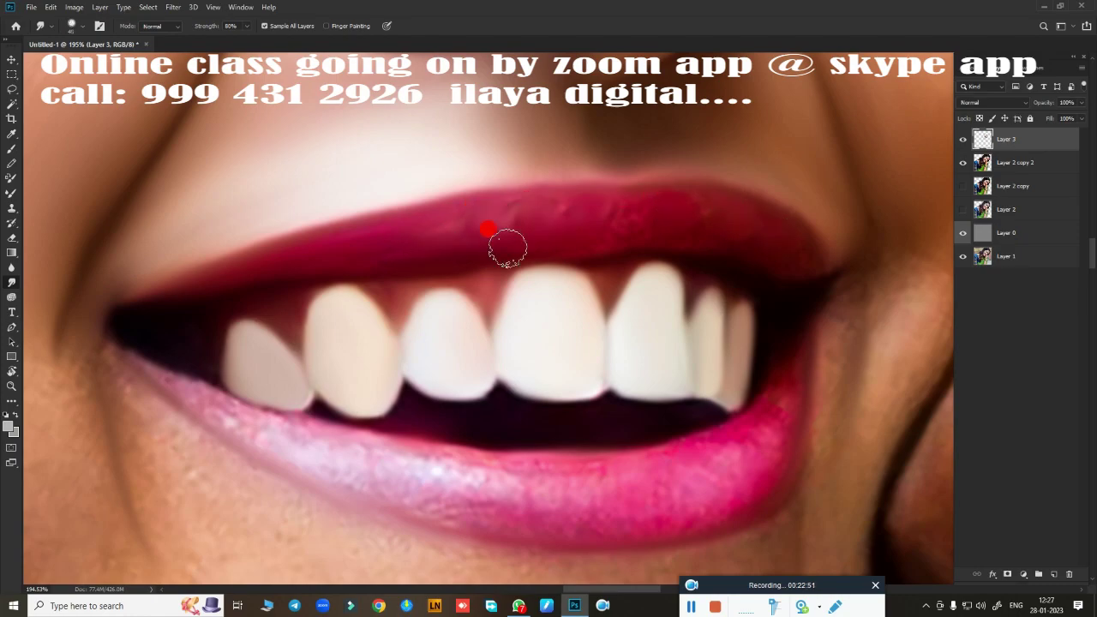
pyautogui.moveTo(624, 232); pyautogui.dragTo(257, 271)
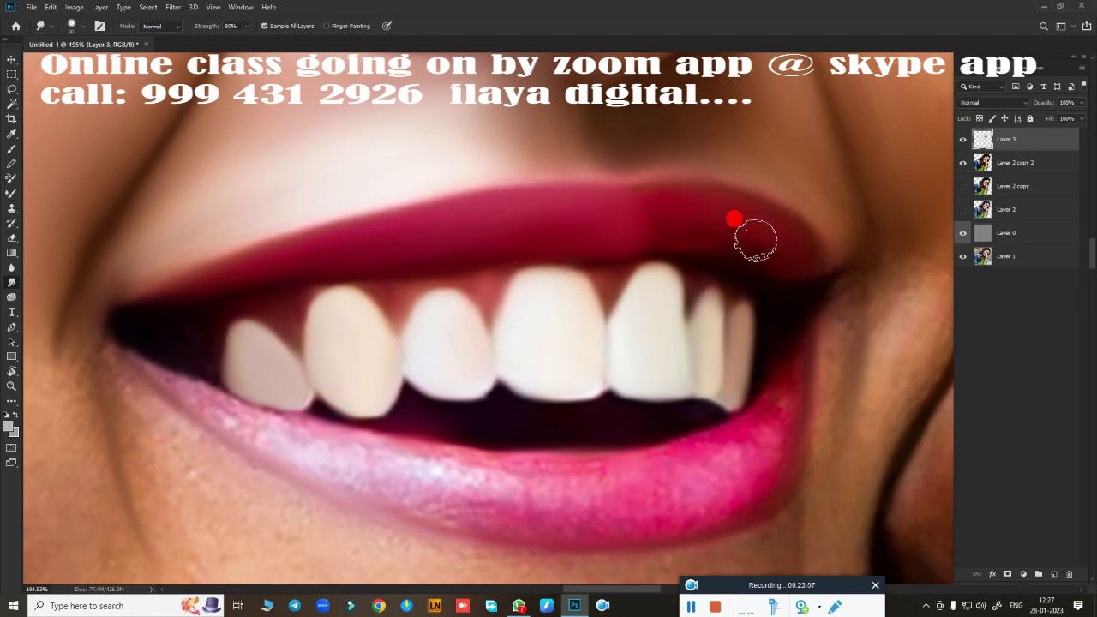
pyautogui.moveTo(662, 196); pyautogui.dragTo(797, 380)
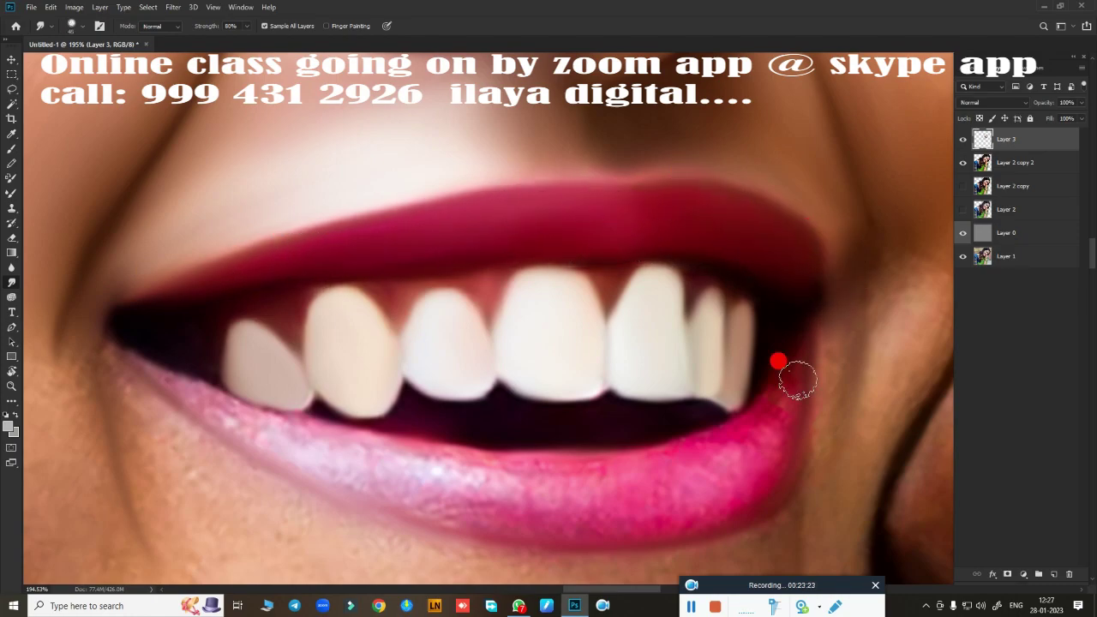
pyautogui.moveTo(667, 516); pyautogui.dragTo(734, 363)
pyautogui.moveTo(232, 245)
pyautogui.mouseDown()
pyautogui.moveTo(265, 272)
pyautogui.moveTo(623, 373)
pyautogui.moveTo(796, 275)
pyautogui.moveTo(691, 368)
pyautogui.mouseUp()
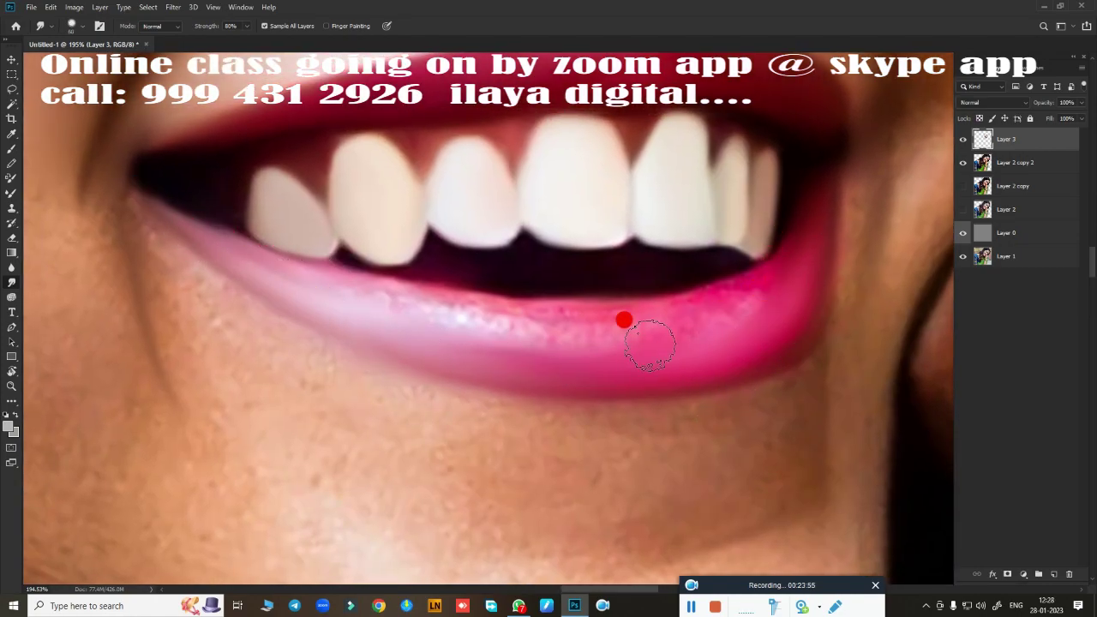
pyautogui.moveTo(412, 300); pyautogui.dragTo(768, 280)
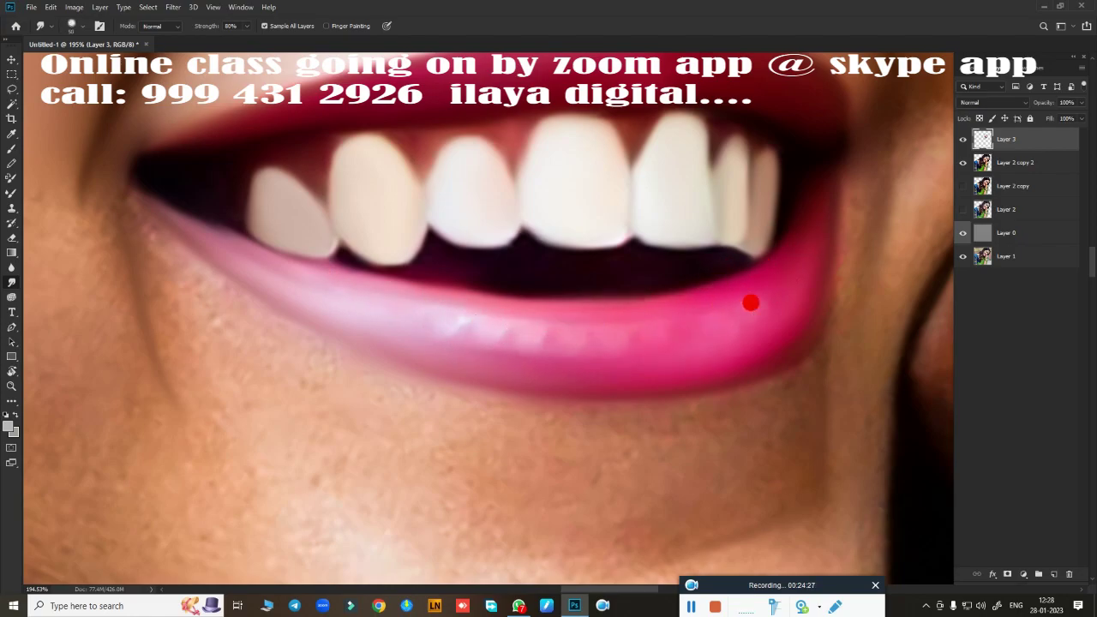
pyautogui.scroll(-5, 751, 303)
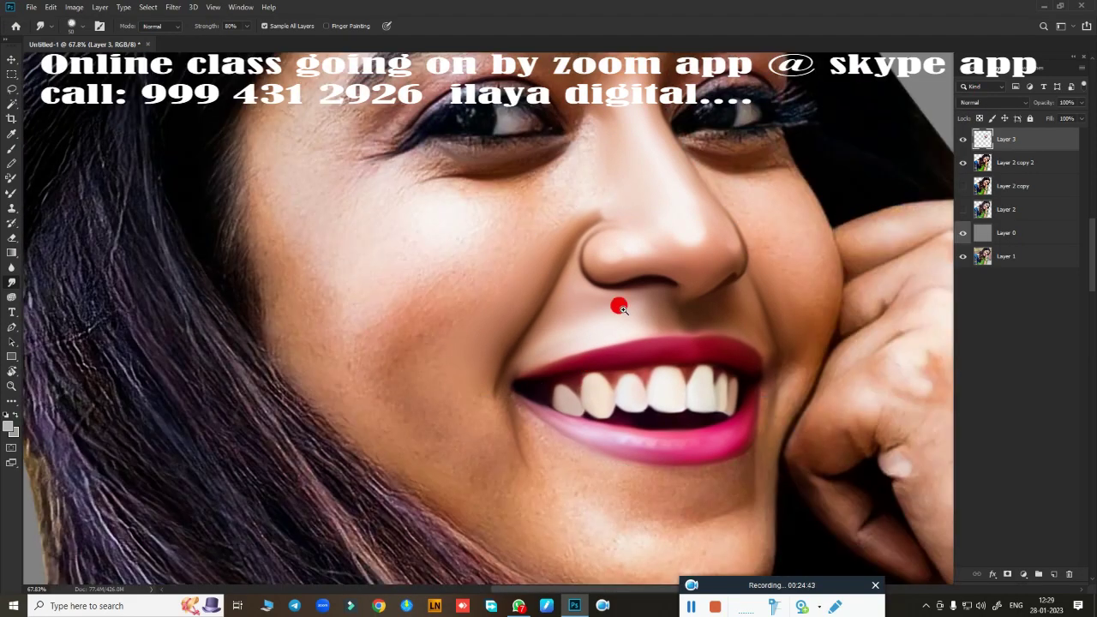
# - Smudge across the chin and spread its light tone down over the jaw shadow
pyautogui.scroll(2, 621, 309)
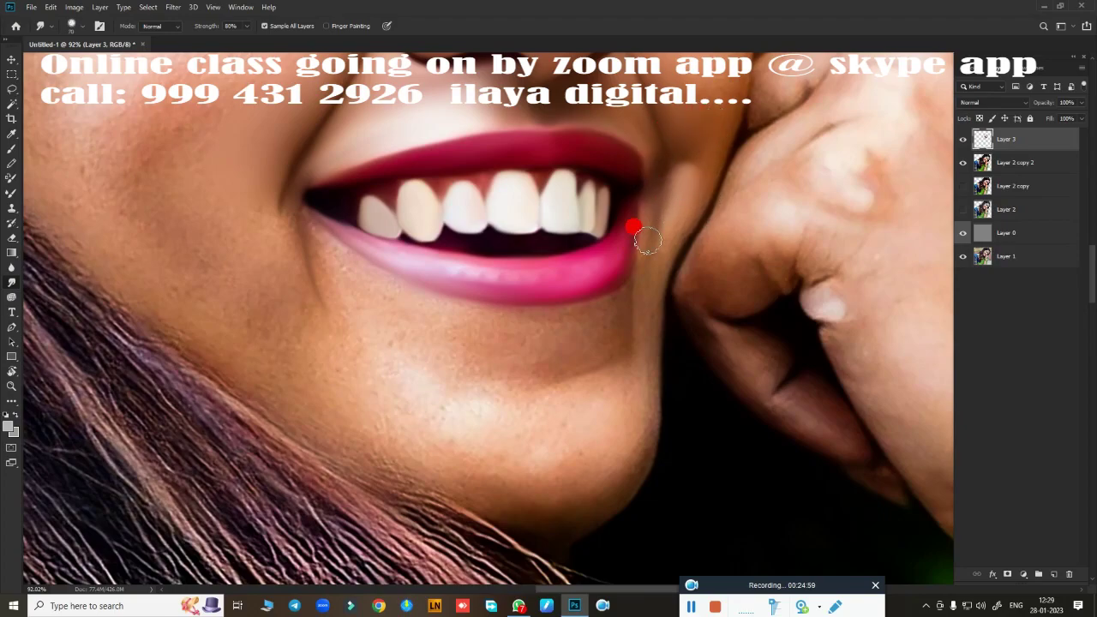
pyautogui.moveTo(646, 347)
pyautogui.mouseDown()
pyautogui.moveTo(471, 416)
pyautogui.moveTo(404, 390)
pyautogui.mouseUp()
pyautogui.scroll(2, 561, 372)
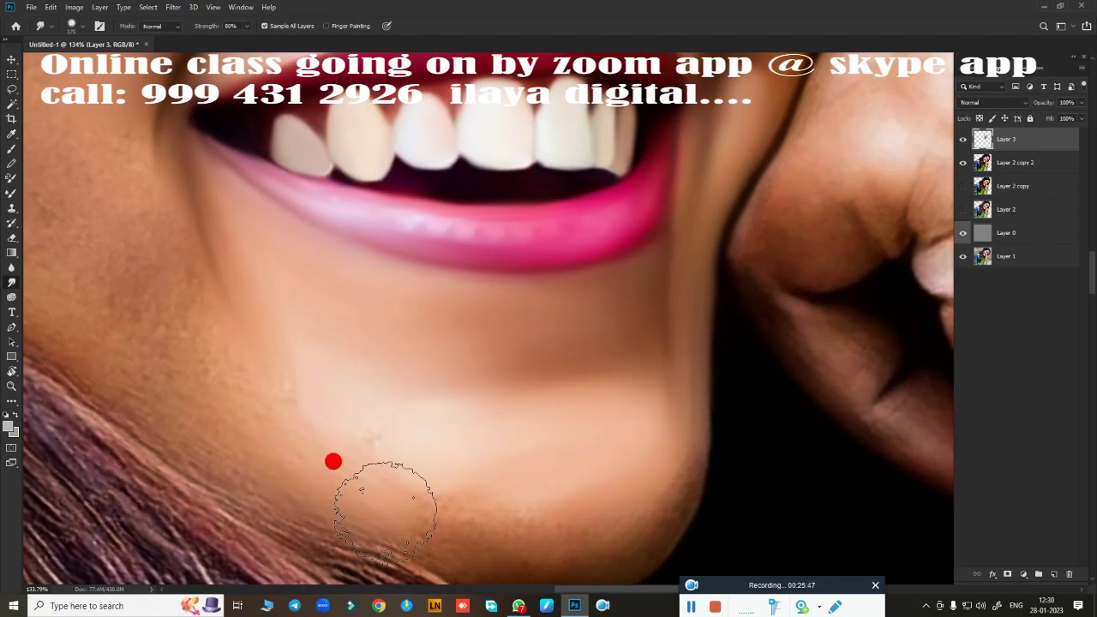
pyautogui.scroll(-2, 596, 284)
pyautogui.moveTo(596, 283); pyautogui.dragTo(563, 346)
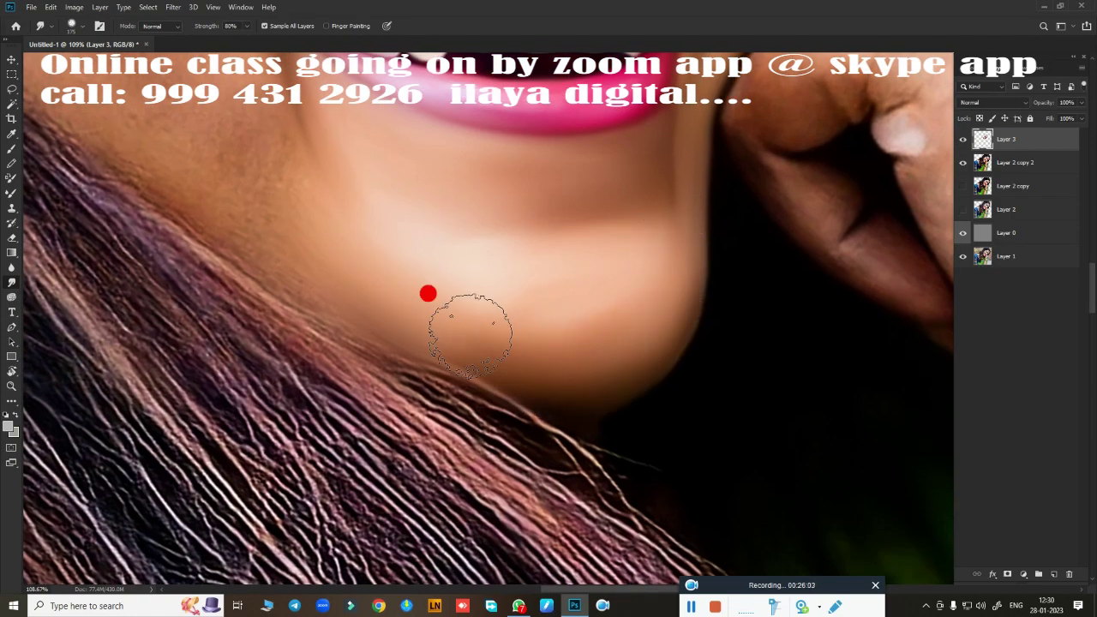
pyautogui.moveTo(569, 232); pyautogui.dragTo(433, 296)
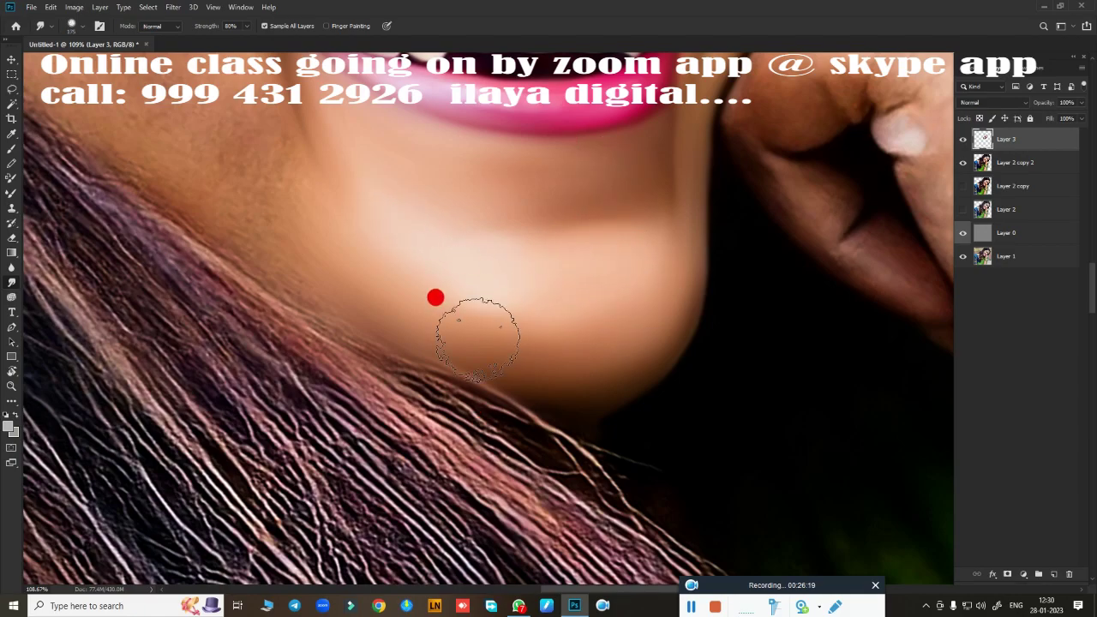
pyautogui.scroll(4, 394, 309)
pyautogui.scroll(-5, 535, 226)
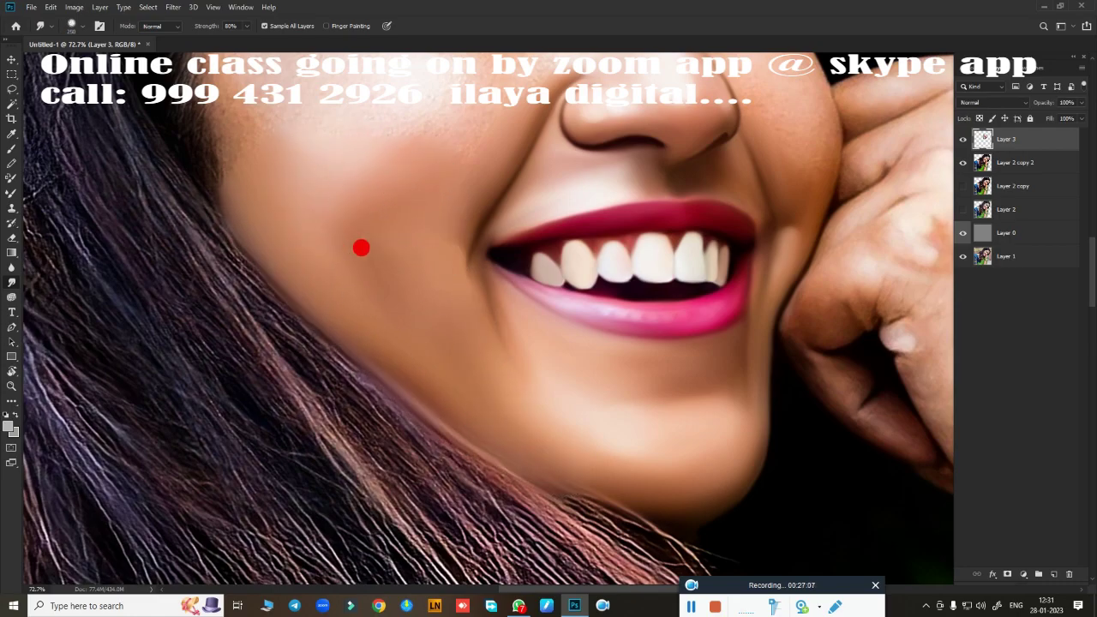
# - Smooth the upper eyelid crease and the nose-bridge skin into soft painted streaks
pyautogui.scroll(-2, 360, 247)
pyautogui.scroll(-2, 436, 323)
pyautogui.scroll(7, 581, 267)
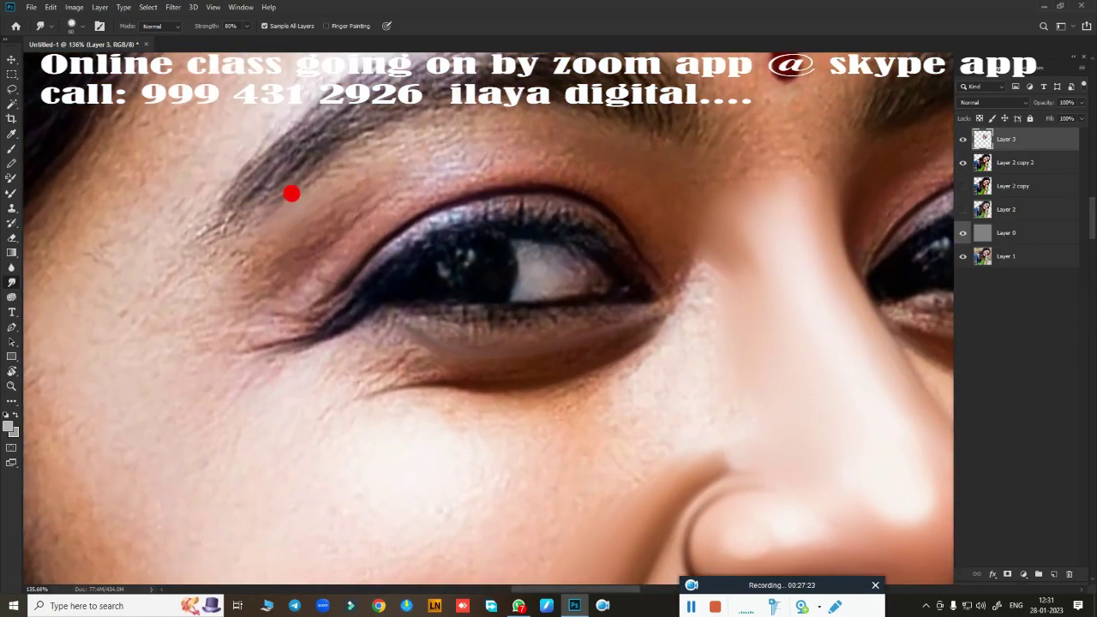
pyautogui.moveTo(335, 115)
pyautogui.mouseDown()
pyautogui.moveTo(387, 176)
pyautogui.moveTo(348, 238)
pyautogui.moveTo(397, 177)
pyautogui.mouseUp()
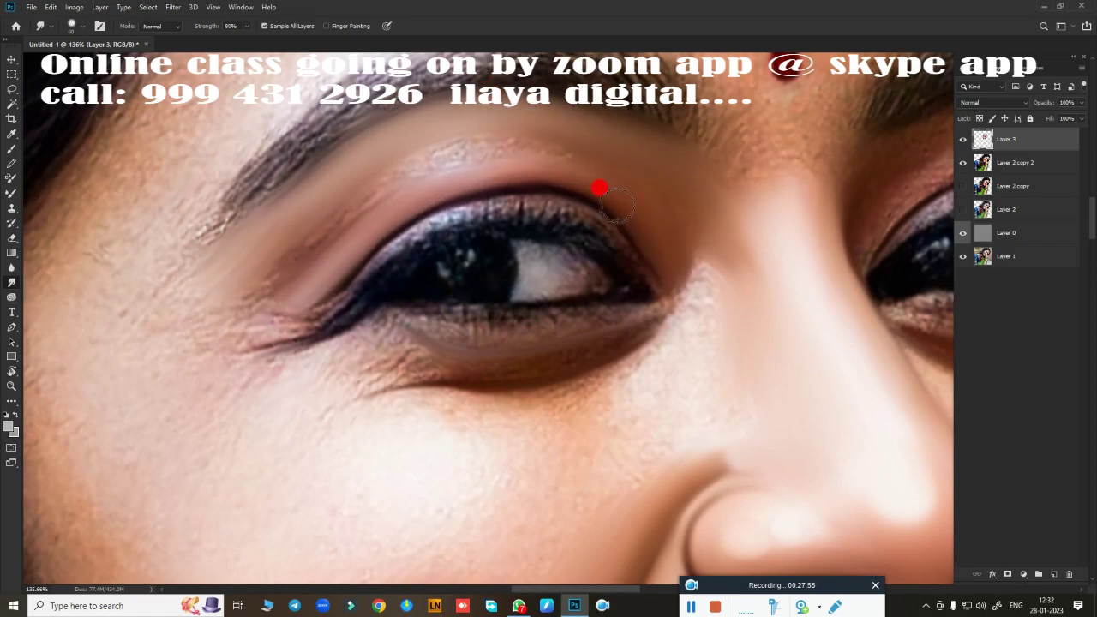
pyautogui.moveTo(599, 187)
pyautogui.mouseDown()
pyautogui.moveTo(323, 250)
pyautogui.moveTo(297, 209)
pyautogui.moveTo(518, 127)
pyautogui.mouseUp()
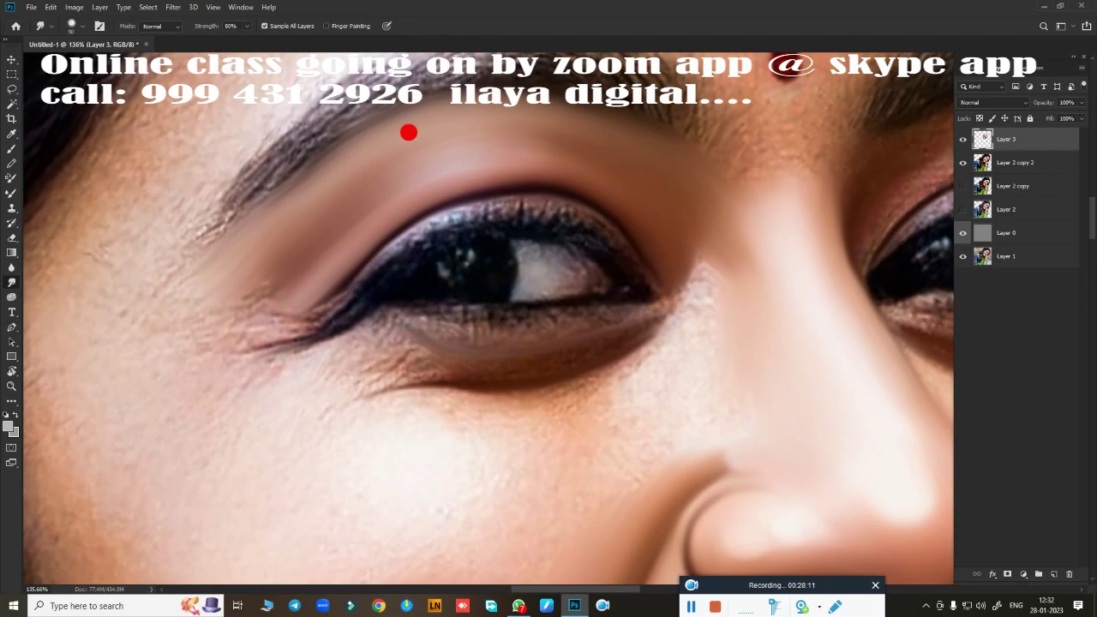
pyautogui.moveTo(426, 149)
pyautogui.mouseDown()
pyautogui.moveTo(326, 472)
pyautogui.moveTo(688, 344)
pyautogui.mouseUp()
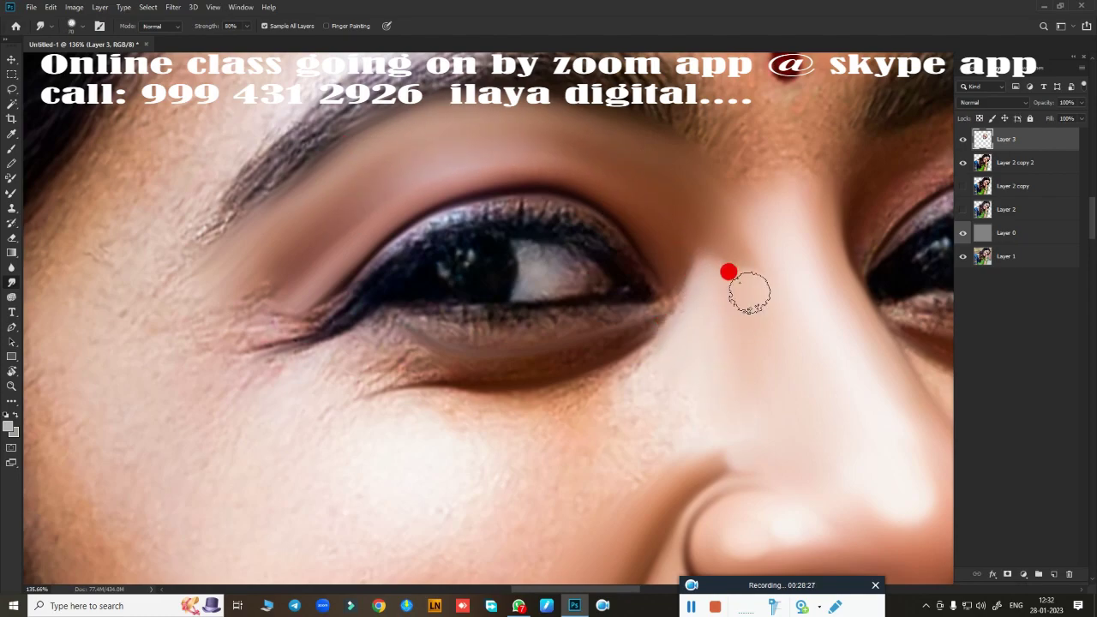
pyautogui.moveTo(729, 272); pyautogui.dragTo(739, 193)
pyautogui.moveTo(739, 193); pyautogui.dragTo(722, 428)
pyautogui.moveTo(701, 257)
pyautogui.mouseDown()
pyautogui.moveTo(254, 354)
pyautogui.moveTo(262, 245)
pyautogui.mouseUp()
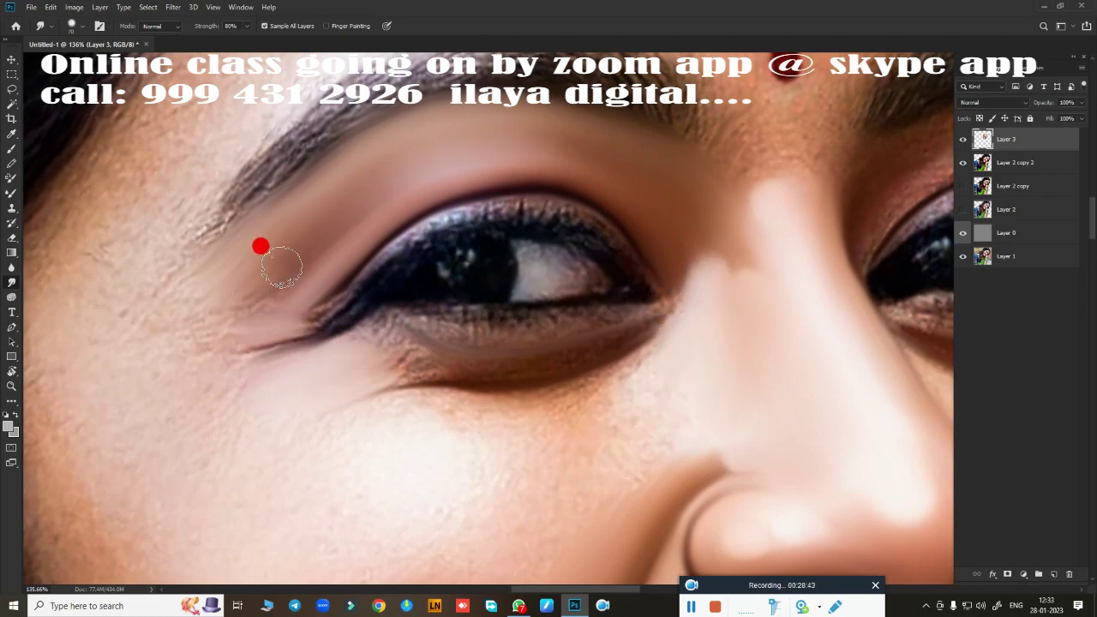
# - Smooth the under-eye skin and the lower lid along the outer lash line
pyautogui.scroll(-2, 642, 242)
pyautogui.scroll(3, 242, 335)
pyautogui.moveTo(242, 335)
pyautogui.mouseDown()
pyautogui.moveTo(421, 408)
pyautogui.moveTo(489, 409)
pyautogui.moveTo(722, 365)
pyautogui.moveTo(183, 448)
pyautogui.moveTo(301, 331)
pyautogui.moveTo(539, 326)
pyautogui.moveTo(683, 307)
pyautogui.moveTo(423, 328)
pyautogui.mouseUp()
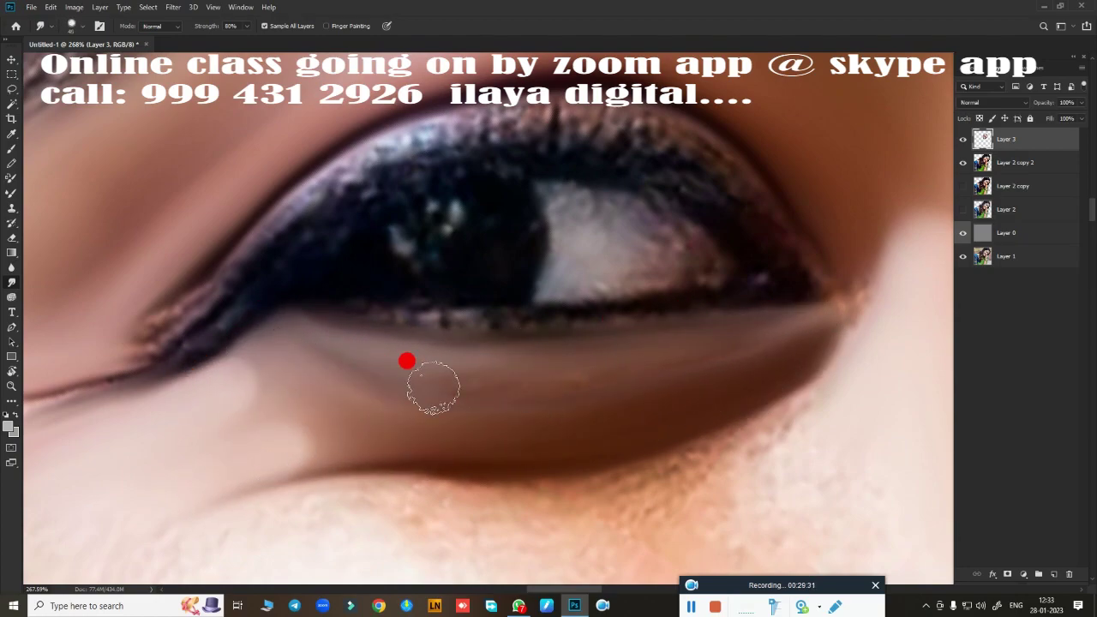
pyautogui.moveTo(433, 387)
pyautogui.mouseDown()
pyautogui.moveTo(543, 399)
pyautogui.moveTo(588, 389)
pyautogui.moveTo(695, 154)
pyautogui.moveTo(744, 186)
pyautogui.moveTo(683, 129)
pyautogui.moveTo(173, 314)
pyautogui.moveTo(274, 228)
pyautogui.moveTo(659, 122)
pyautogui.mouseUp()
pyautogui.moveTo(178, 263); pyautogui.dragTo(40, 379)
pyautogui.scroll(-3, 763, 215)
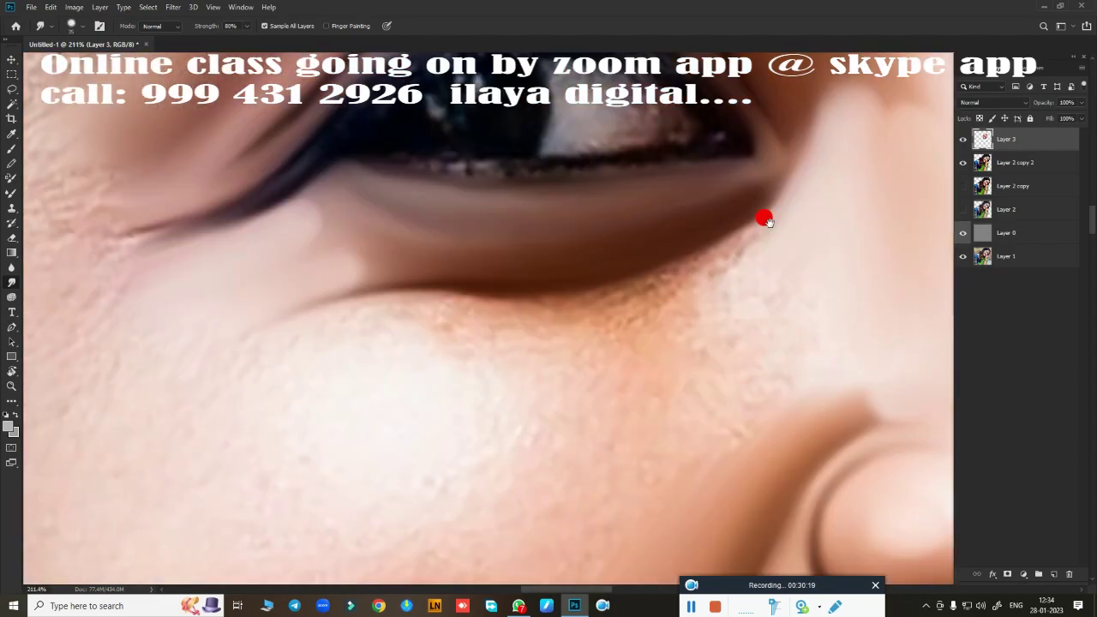
pyautogui.scroll(-2, 734, 348)
pyautogui.scroll(1, 568, 473)
# - Blend skin from forehead to cheek and smooth the texture under the left eye
pyautogui.moveTo(553, 333); pyautogui.dragTo(575, 385)
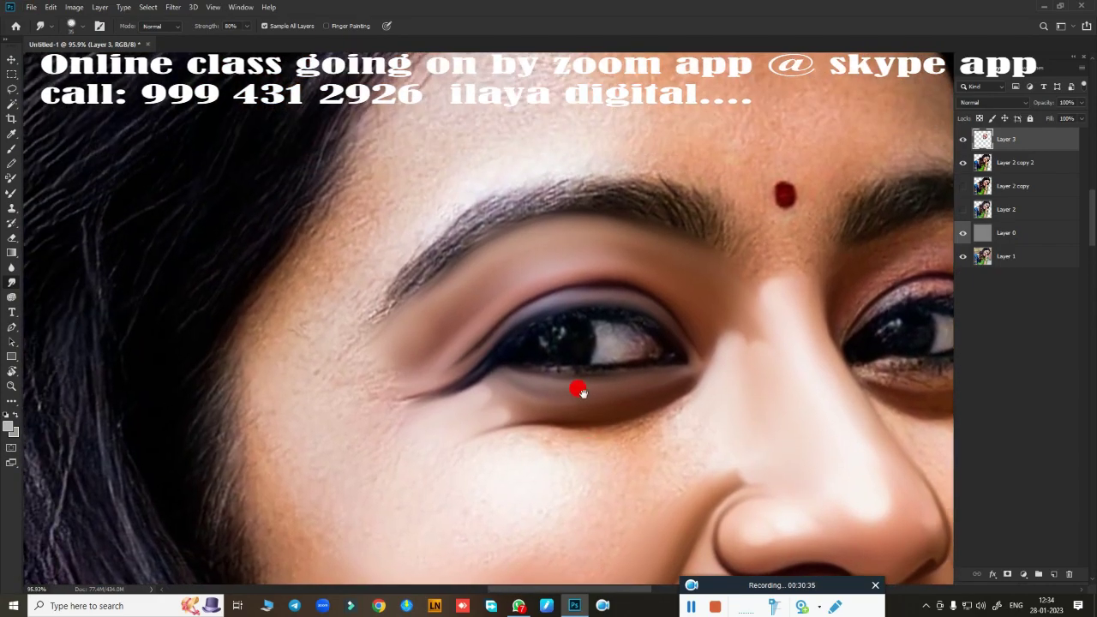
pyautogui.scroll(-2, 575, 385)
pyautogui.moveTo(614, 82)
pyautogui.mouseDown()
pyautogui.moveTo(425, 354)
pyautogui.moveTo(434, 289)
pyautogui.mouseUp()
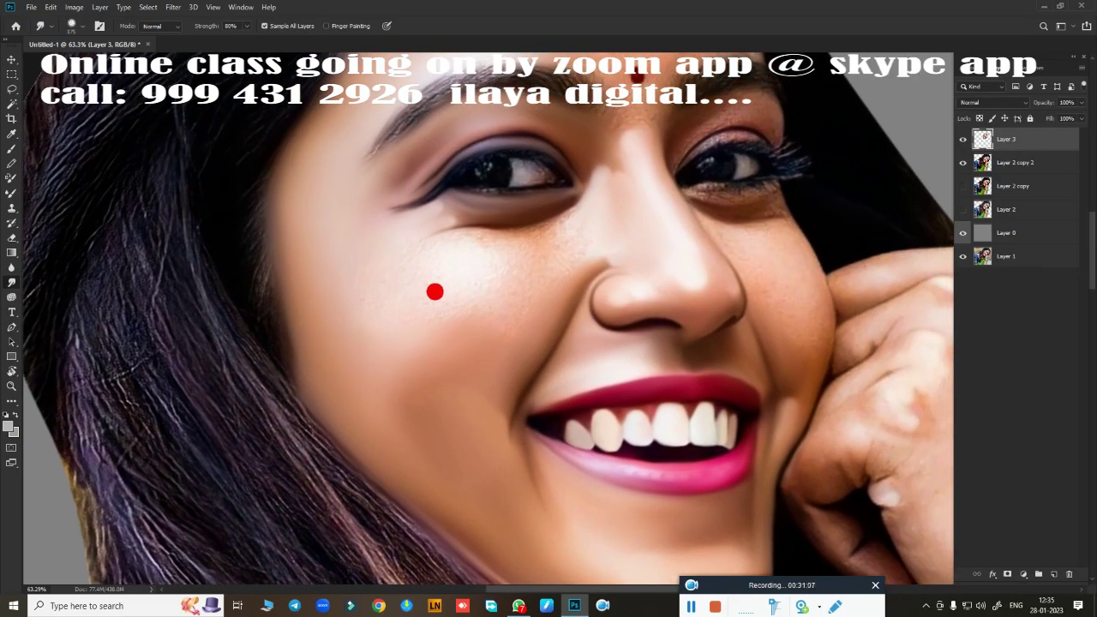
pyautogui.scroll(-1, 551, 214)
pyautogui.scroll(3, 642, 294)
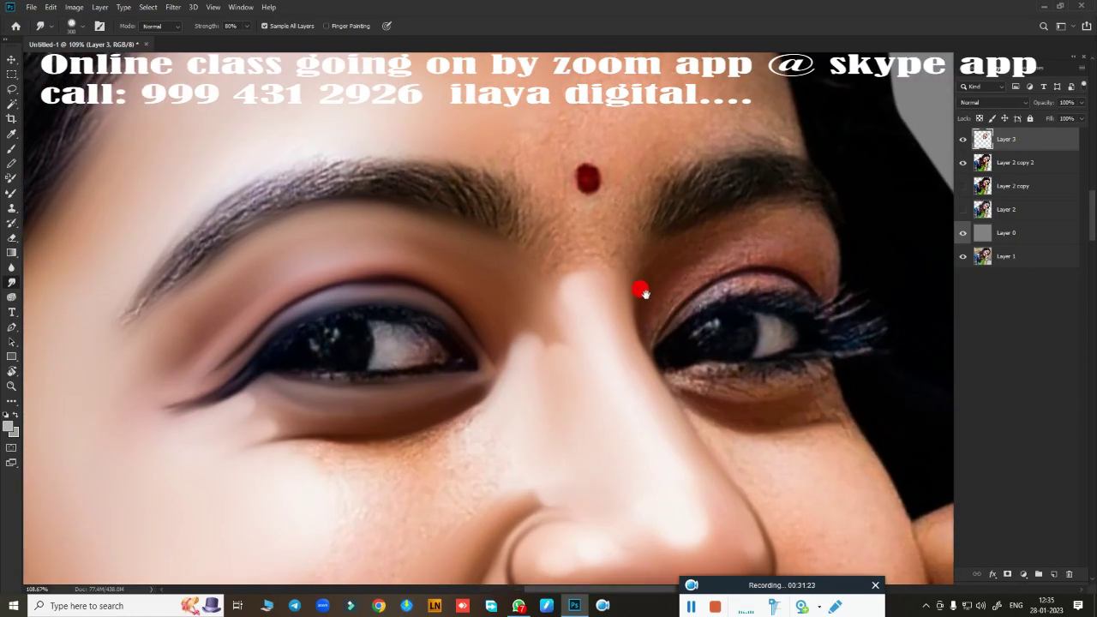
pyautogui.scroll(2, 512, 271)
pyautogui.scroll(1, 509, 237)
pyautogui.moveTo(542, 273)
pyautogui.mouseDown()
pyautogui.moveTo(635, 213)
pyautogui.moveTo(503, 252)
pyautogui.moveTo(583, 221)
pyautogui.moveTo(462, 236)
pyautogui.moveTo(436, 436)
pyautogui.moveTo(651, 219)
pyautogui.moveTo(588, 269)
pyautogui.mouseUp()
pyautogui.scroll(-2, 614, 215)
pyautogui.moveTo(610, 210)
pyautogui.mouseDown()
pyautogui.moveTo(318, 274)
pyautogui.moveTo(748, 278)
pyautogui.mouseUp()
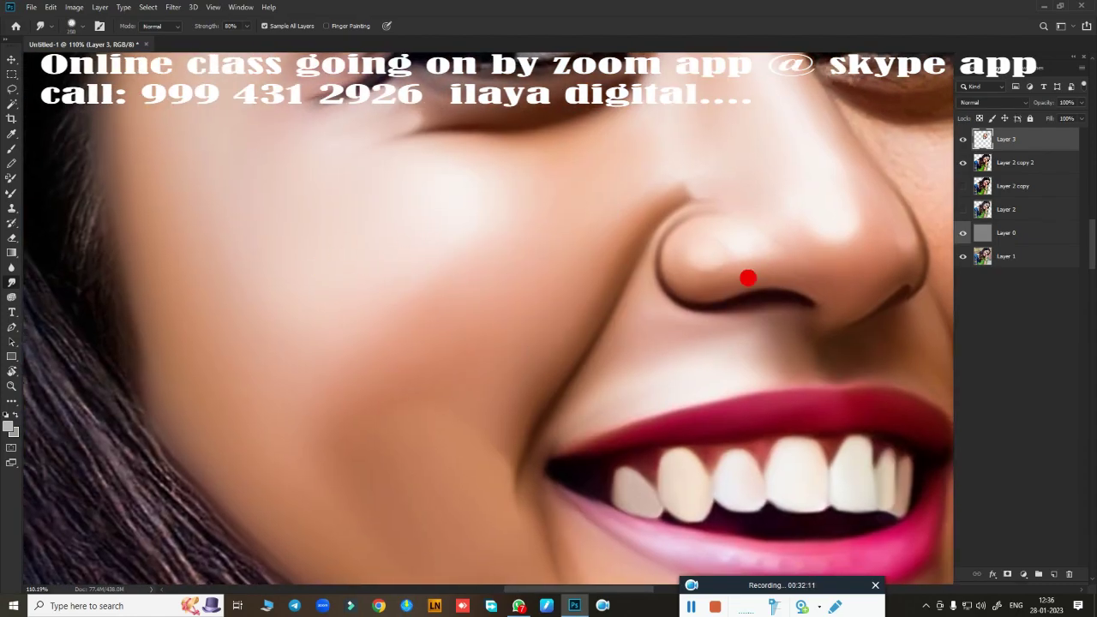
pyautogui.scroll(-3, 489, 265)
# - Darken the lower lash line and upper lid with wet Mixer Brush strokes
pyautogui.scroll(3, 489, 264)
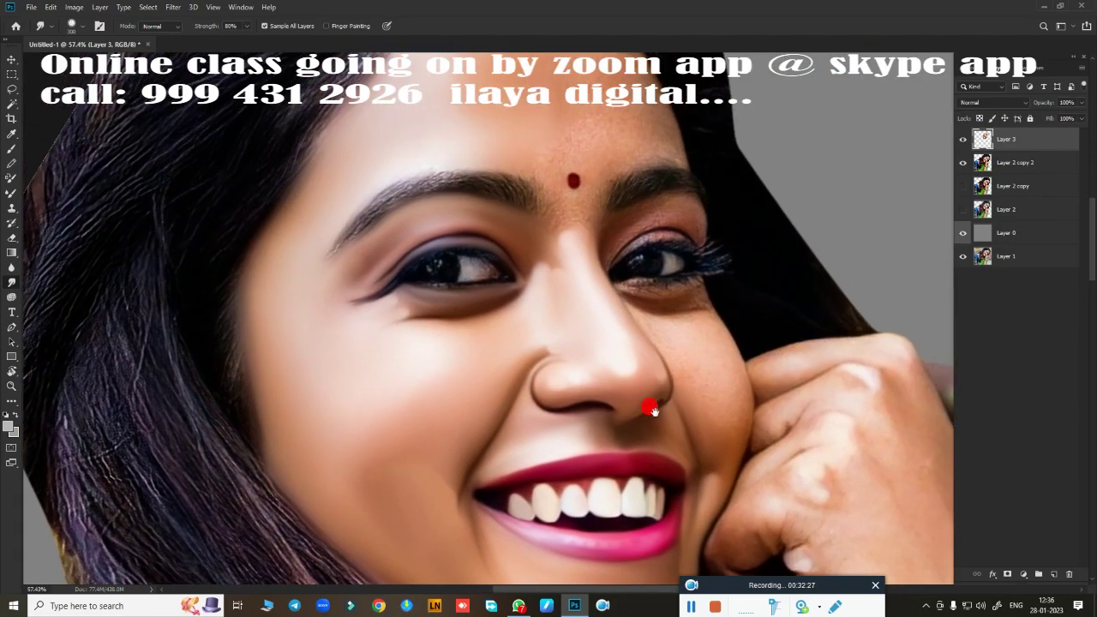
pyautogui.scroll(2, 701, 316)
pyautogui.scroll(2, 700, 315)
pyautogui.press('b')
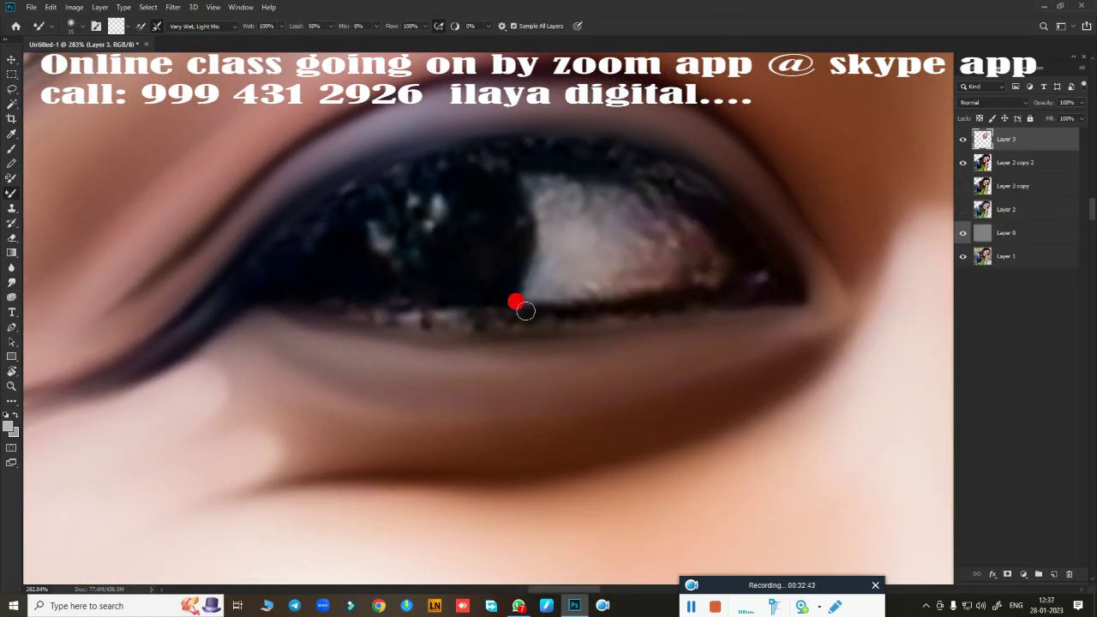
pyautogui.moveTo(324, 254)
pyautogui.mouseDown()
pyautogui.moveTo(429, 299)
pyautogui.moveTo(654, 302)
pyautogui.mouseUp()
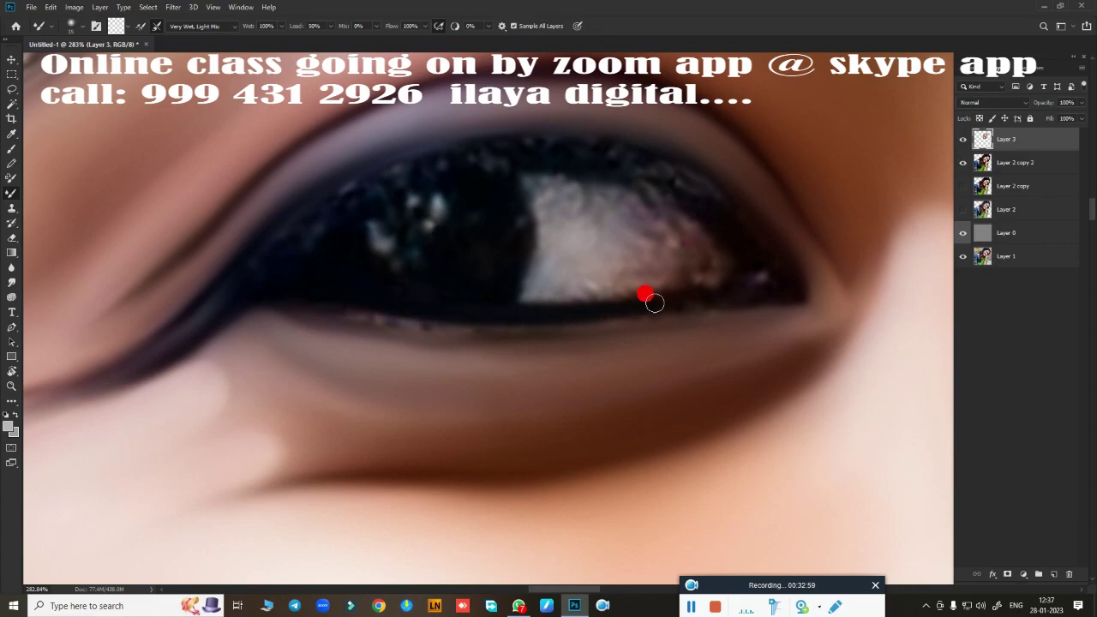
pyautogui.moveTo(796, 302)
pyautogui.mouseDown()
pyautogui.moveTo(502, 313)
pyautogui.moveTo(305, 202)
pyautogui.moveTo(523, 147)
pyautogui.moveTo(636, 171)
pyautogui.mouseUp()
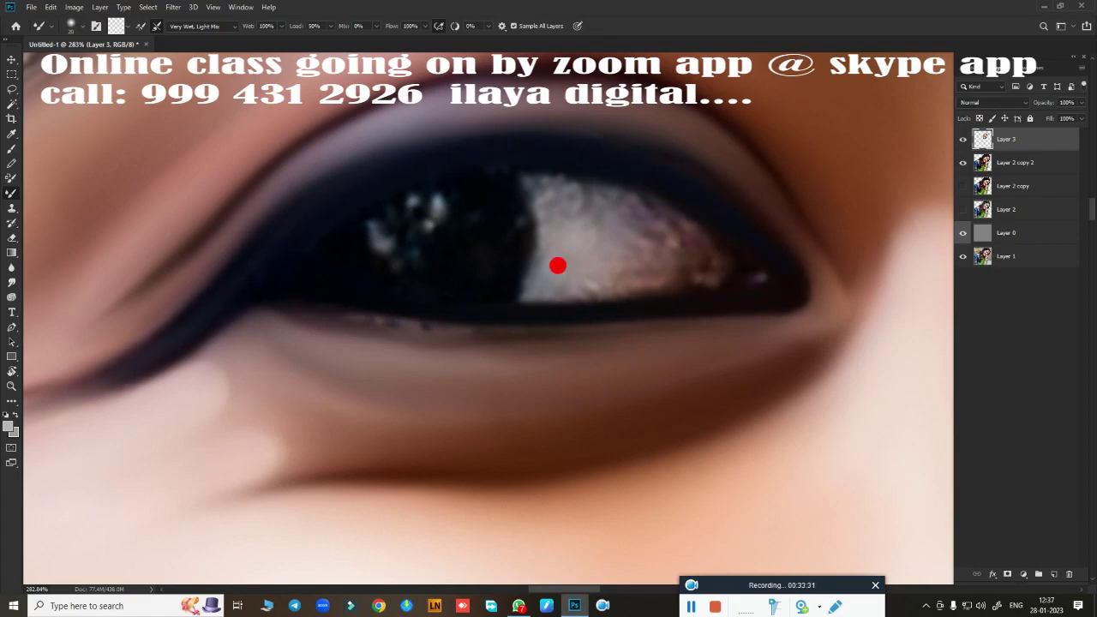
# - Darken the upper eyelid line toward the eyeliner wing, alternating Smudge and Mixer Brush
pyautogui.press('r')
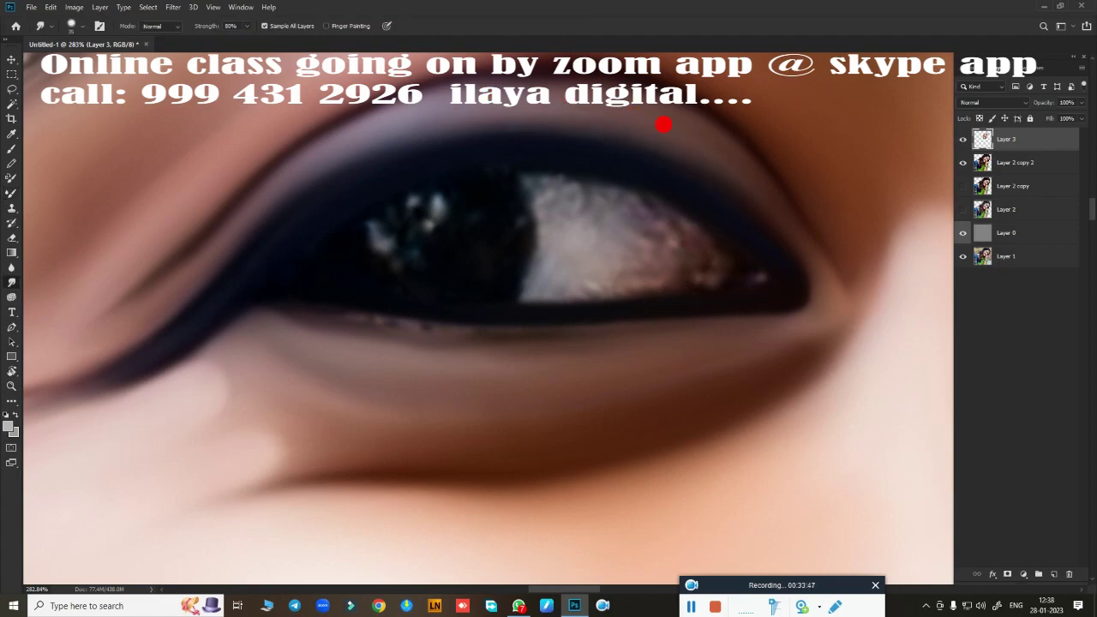
pyautogui.moveTo(437, 294); pyautogui.dragTo(428, 389)
pyautogui.press('b')
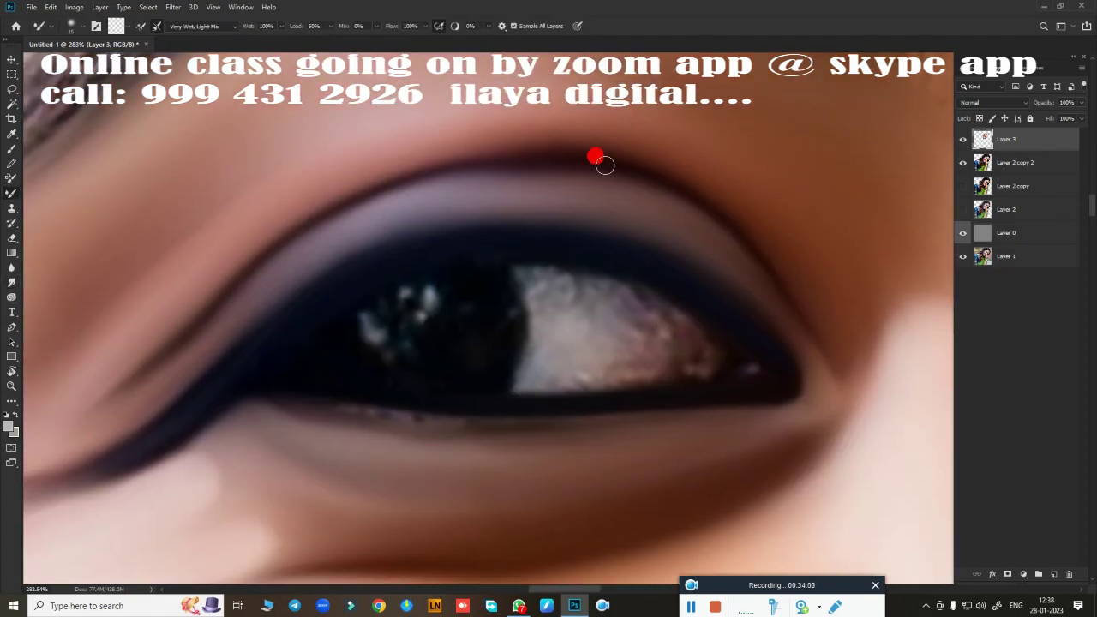
pyautogui.moveTo(543, 151); pyautogui.dragTo(276, 244)
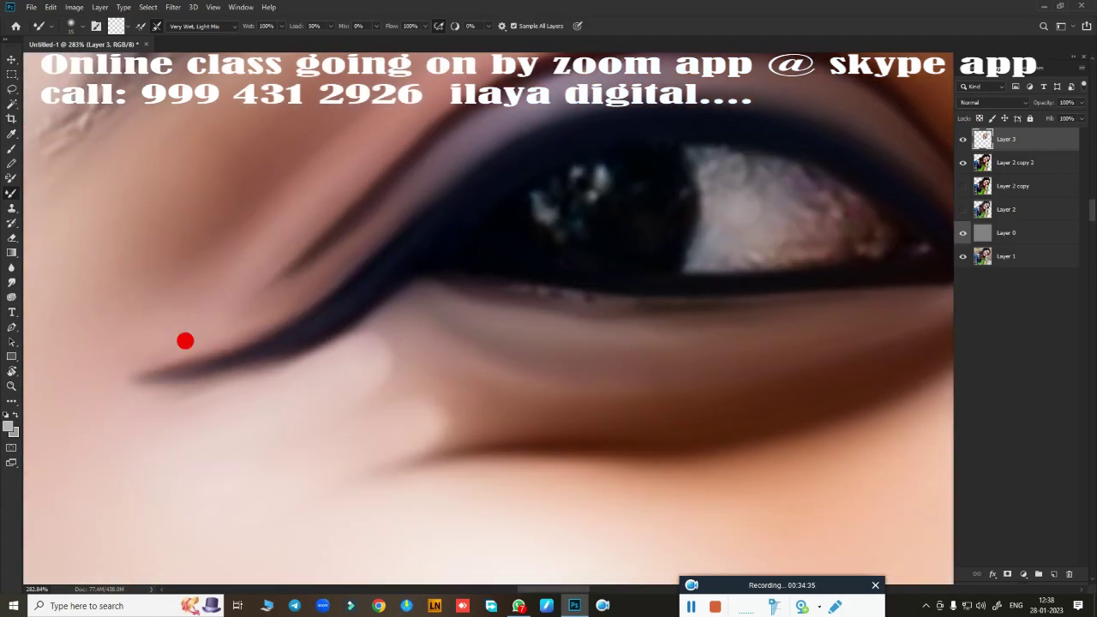
pyautogui.scroll(-3, 411, 330)
pyautogui.scroll(3, 433, 437)
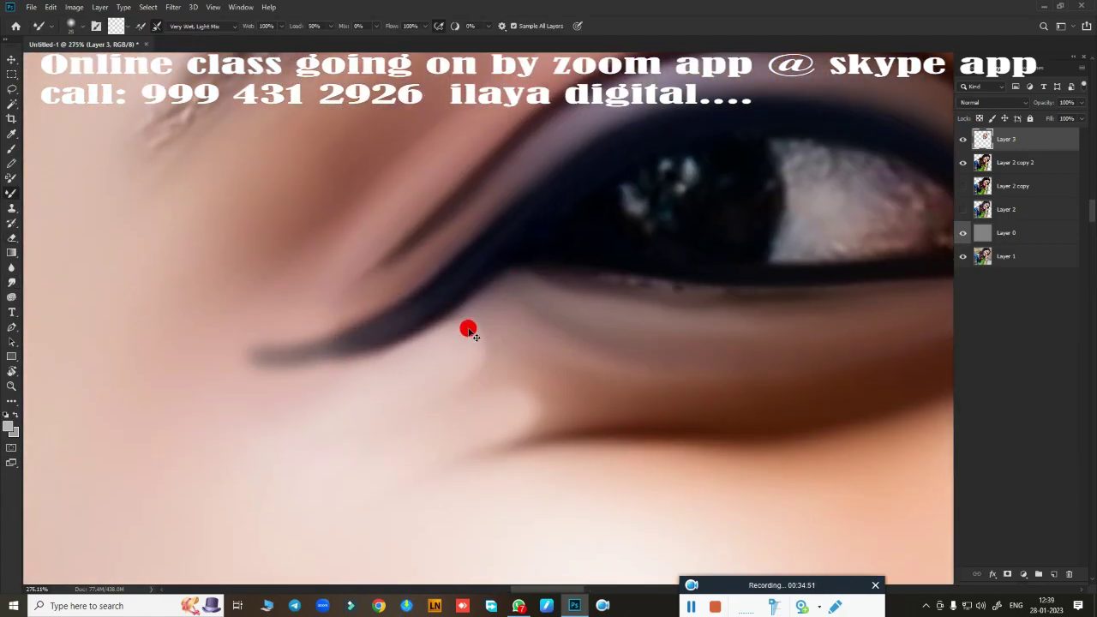
pyautogui.press('r')
pyautogui.moveTo(698, 338)
pyautogui.mouseDown()
pyautogui.moveTo(268, 294)
pyautogui.moveTo(188, 299)
pyautogui.mouseUp()
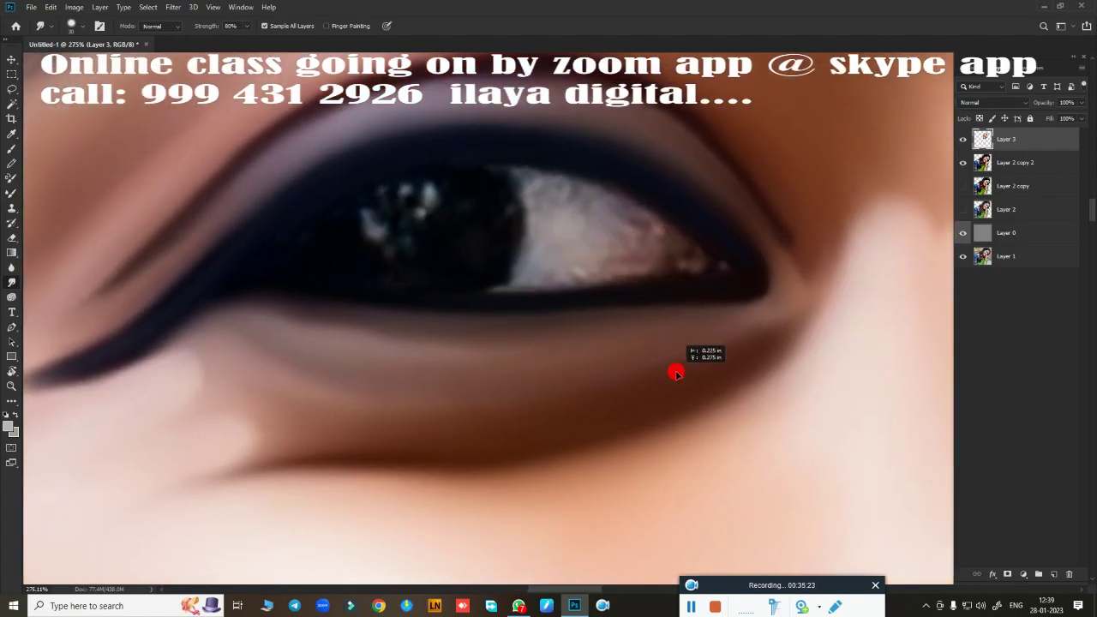
pyautogui.scroll(-2, 676, 372)
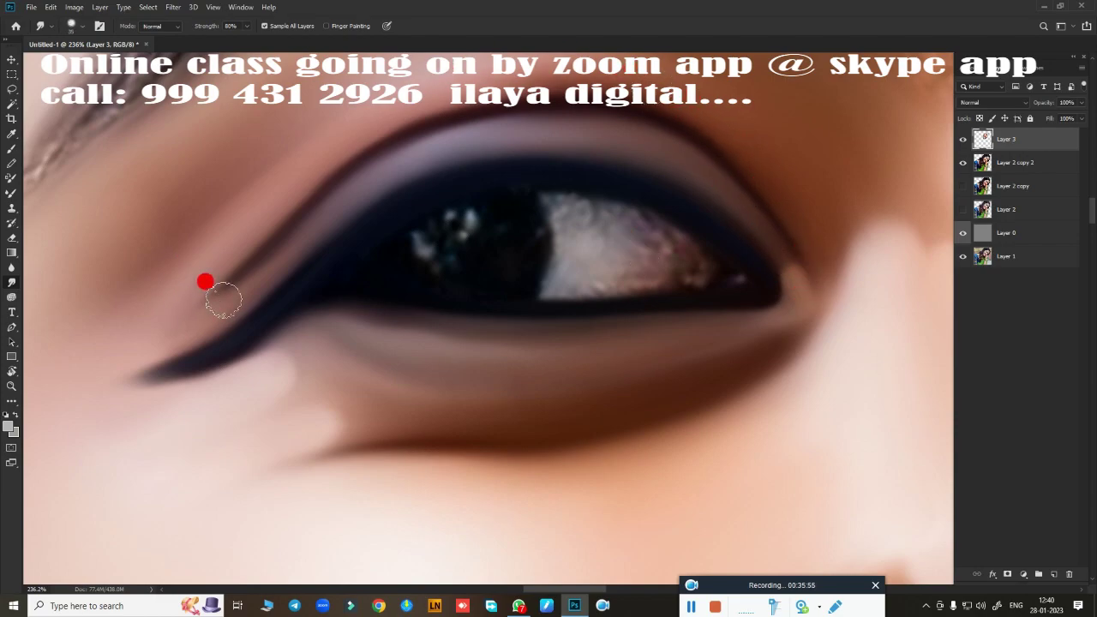
# - Rotate the canvas view to tilt the eye for easier strokes
pyautogui.press('r')
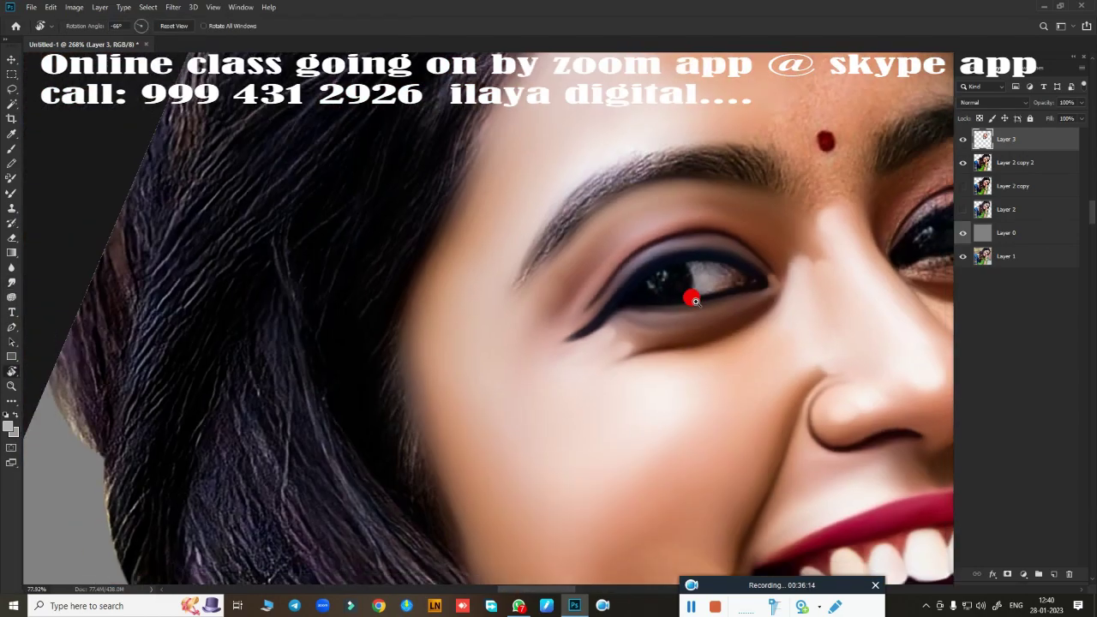
pyautogui.moveTo(664, 276); pyautogui.dragTo(687, 296)
pyautogui.scroll(3, 623, 336)
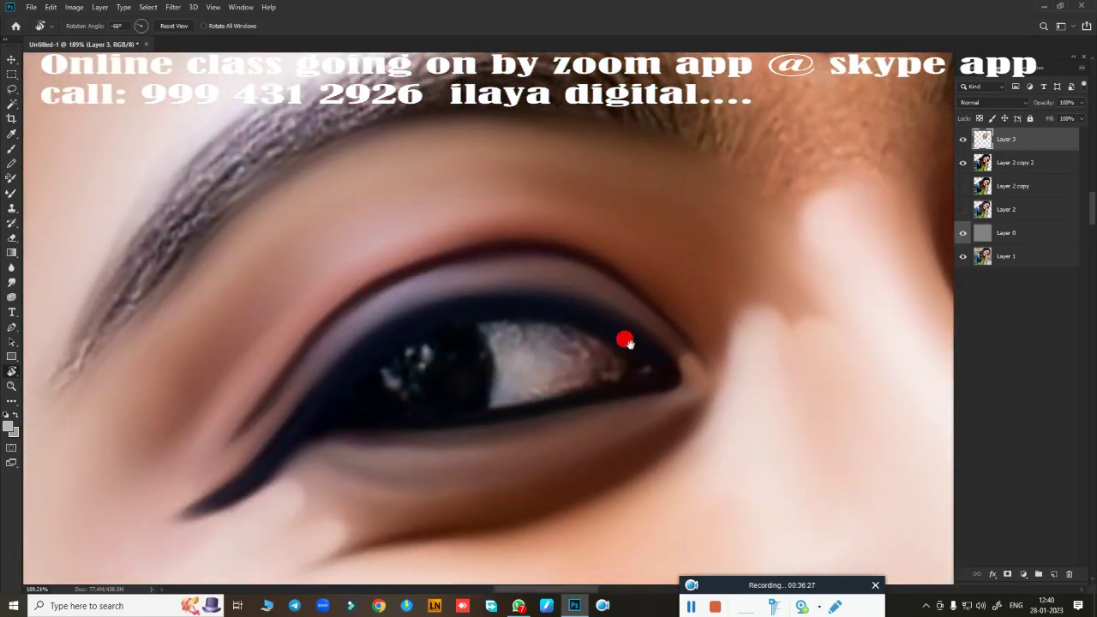
pyautogui.scroll(-2, 685, 367)
# - Select the pupil with an elliptical marquee, smudge it into a dark circle, and smooth the eye white
pyautogui.scroll(4, 686, 367)
pyautogui.click(11, 74)
pyautogui.moveTo(368, 319); pyautogui.dragTo(480, 340)
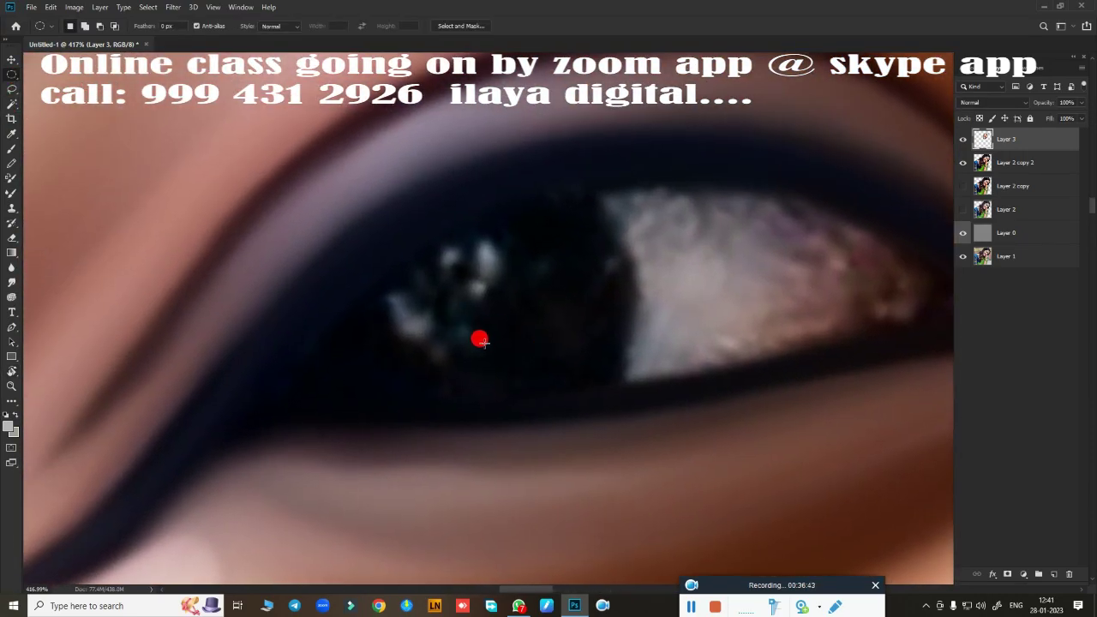
pyautogui.moveTo(653, 499); pyautogui.dragTo(585, 360)
pyautogui.moveTo(521, 188)
pyautogui.mouseDown()
pyautogui.moveTo(424, 245)
pyautogui.moveTo(583, 301)
pyautogui.moveTo(328, 333)
pyautogui.mouseUp()
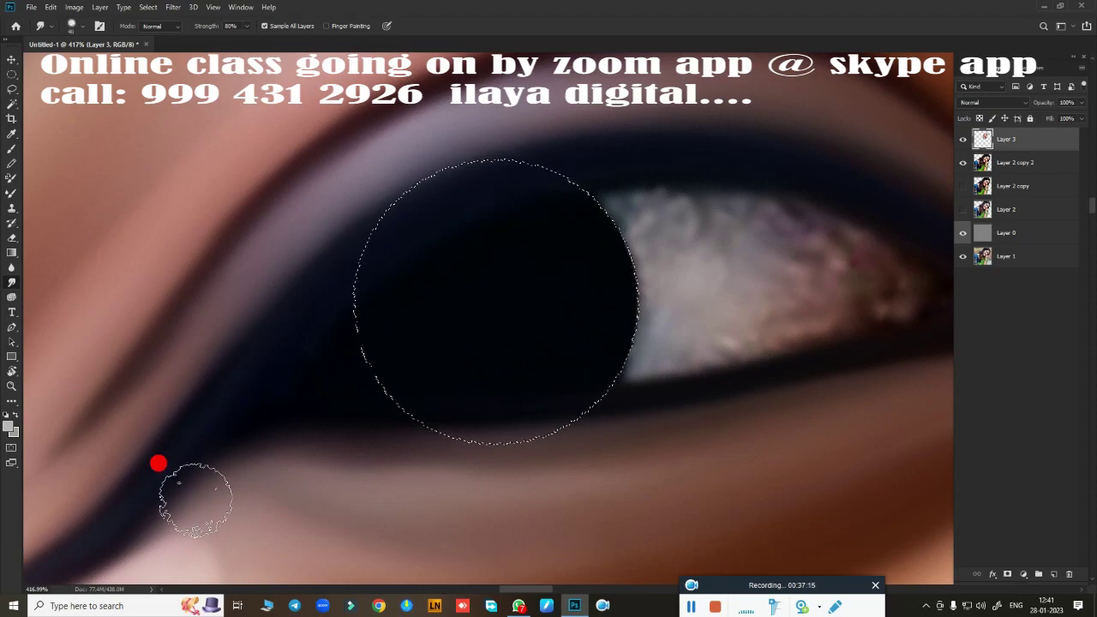
pyautogui.moveTo(640, 222)
pyautogui.mouseDown()
pyautogui.moveTo(643, 188)
pyautogui.moveTo(605, 181)
pyautogui.moveTo(668, 277)
pyautogui.moveTo(622, 273)
pyautogui.mouseUp()
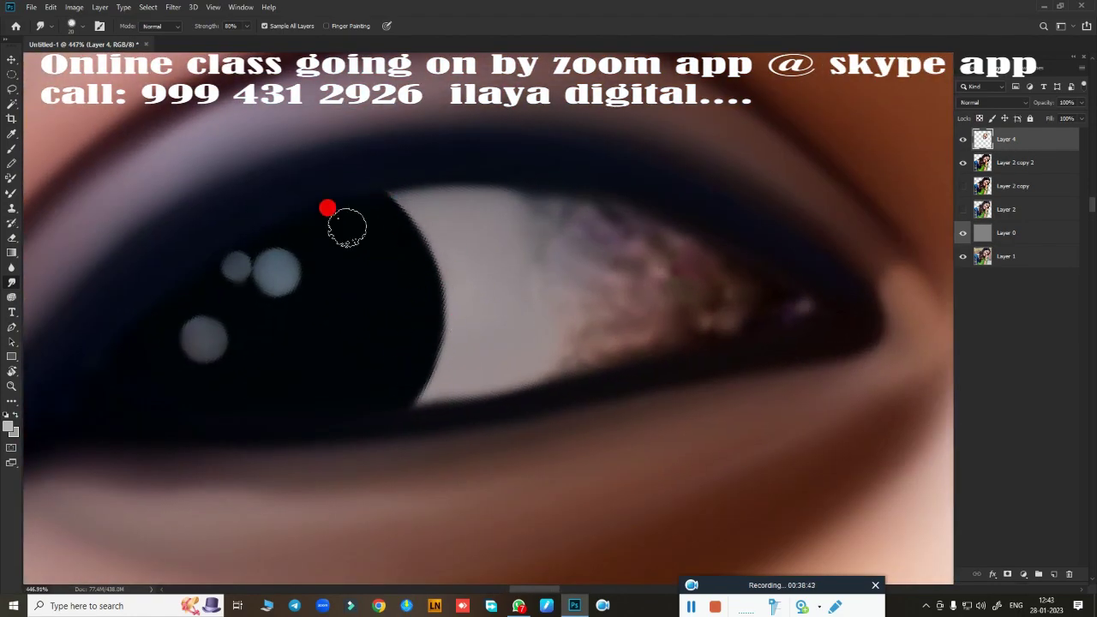
# - Smudge the eye white across the pink inner corner and reddish streak into one even tone
pyautogui.moveTo(347, 227)
pyautogui.mouseDown()
pyautogui.moveTo(637, 228)
pyautogui.moveTo(527, 338)
pyautogui.moveTo(674, 330)
pyautogui.moveTo(763, 278)
pyautogui.moveTo(719, 261)
pyautogui.mouseUp()
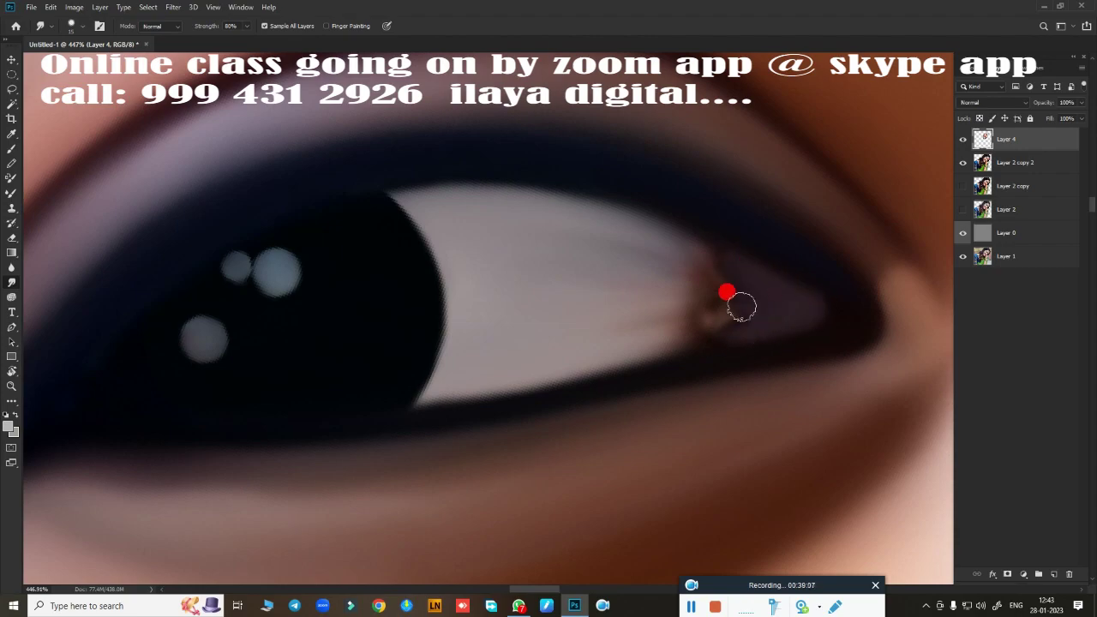
pyautogui.moveTo(741, 306)
pyautogui.mouseDown()
pyautogui.moveTo(693, 254)
pyautogui.moveTo(669, 301)
pyautogui.moveTo(587, 279)
pyautogui.moveTo(668, 298)
pyautogui.mouseUp()
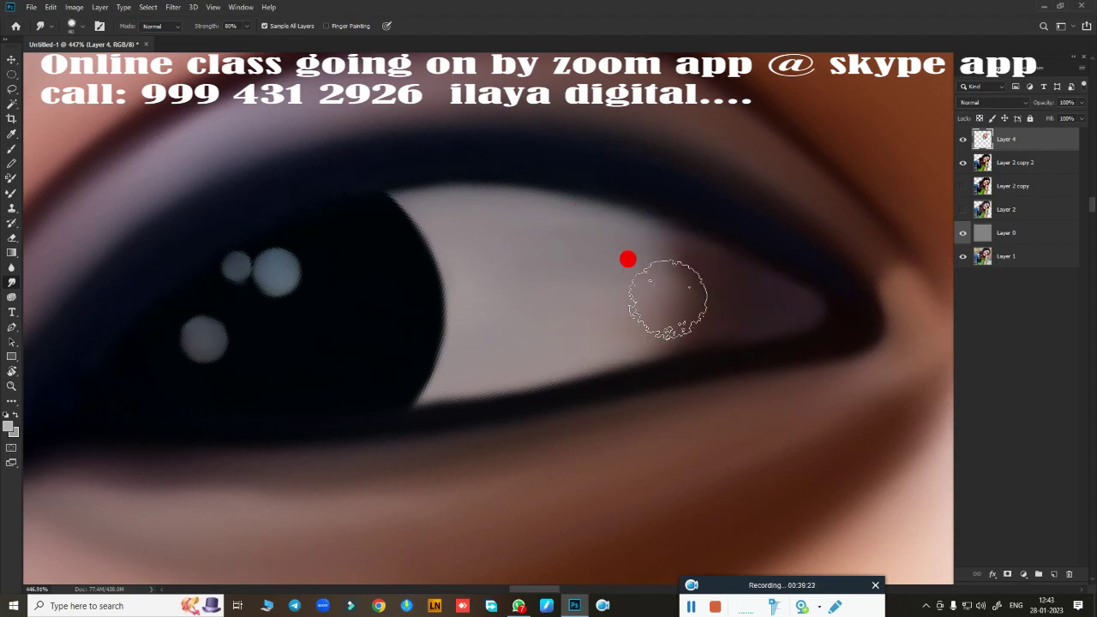
pyautogui.scroll(-5, 628, 259)
pyautogui.scroll(5, 710, 458)
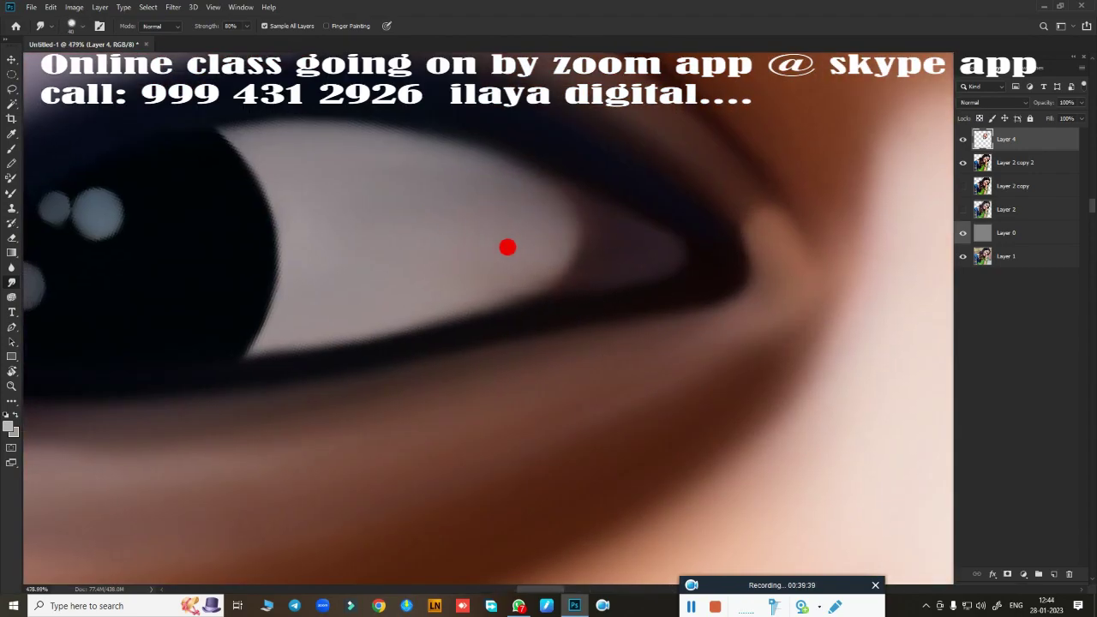
pyautogui.scroll(-10, 508, 246)
pyautogui.scroll(2, 490, 428)
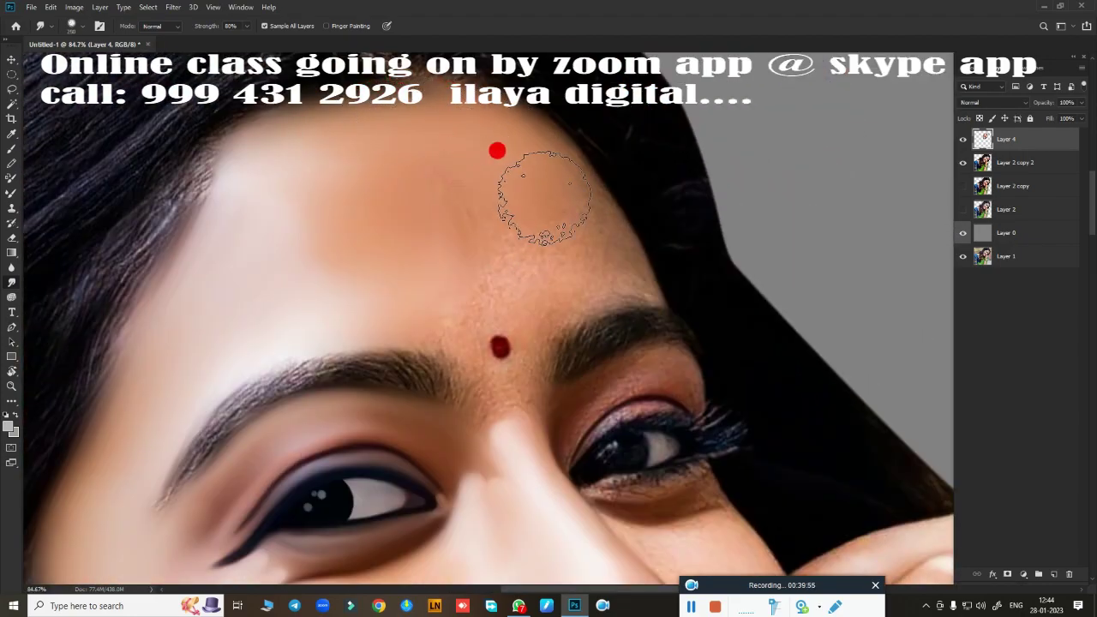
# - With a smaller smudge brush, soften the brow gap, left eyebrow and right upper lid crease
pyautogui.press('[')
pyautogui.press('[')
pyautogui.press('[')
pyautogui.moveTo(470, 367); pyautogui.dragTo(530, 399)
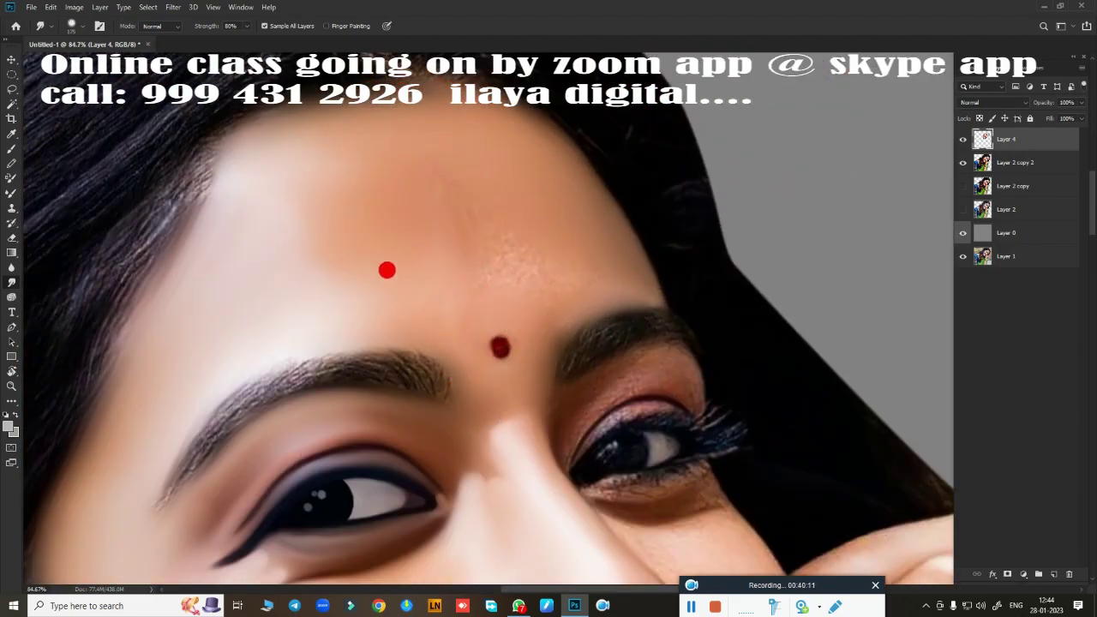
pyautogui.scroll(2, 725, 164)
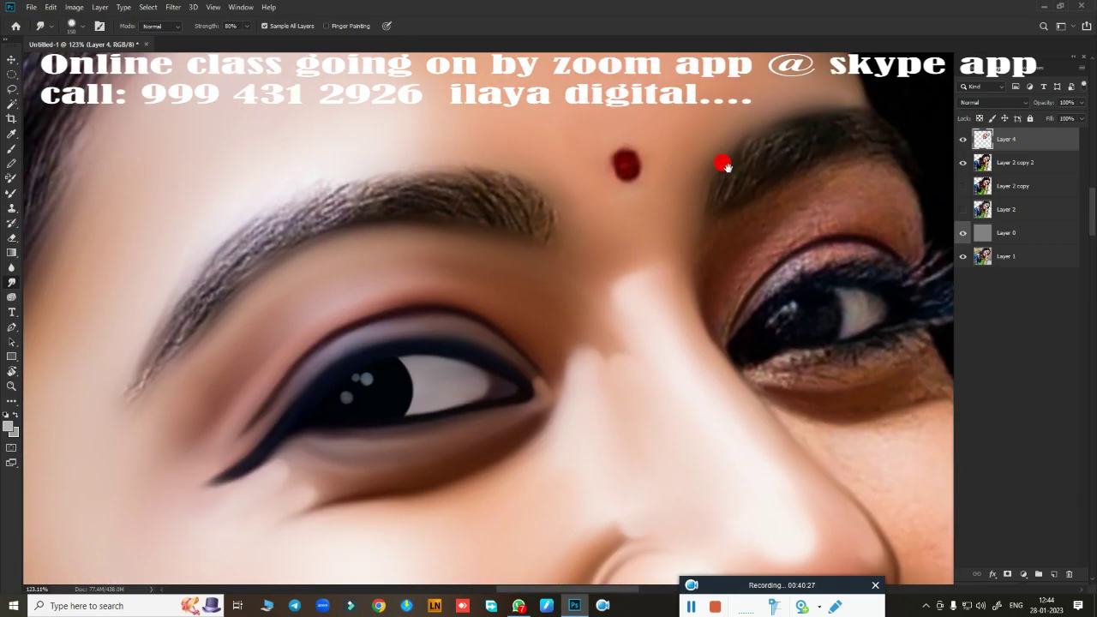
pyautogui.moveTo(162, 288)
pyautogui.mouseDown()
pyautogui.moveTo(343, 181)
pyautogui.moveTo(504, 182)
pyautogui.moveTo(316, 208)
pyautogui.mouseUp()
pyautogui.hscroll(5, 178, 306)
pyautogui.scroll(2, 178, 306)
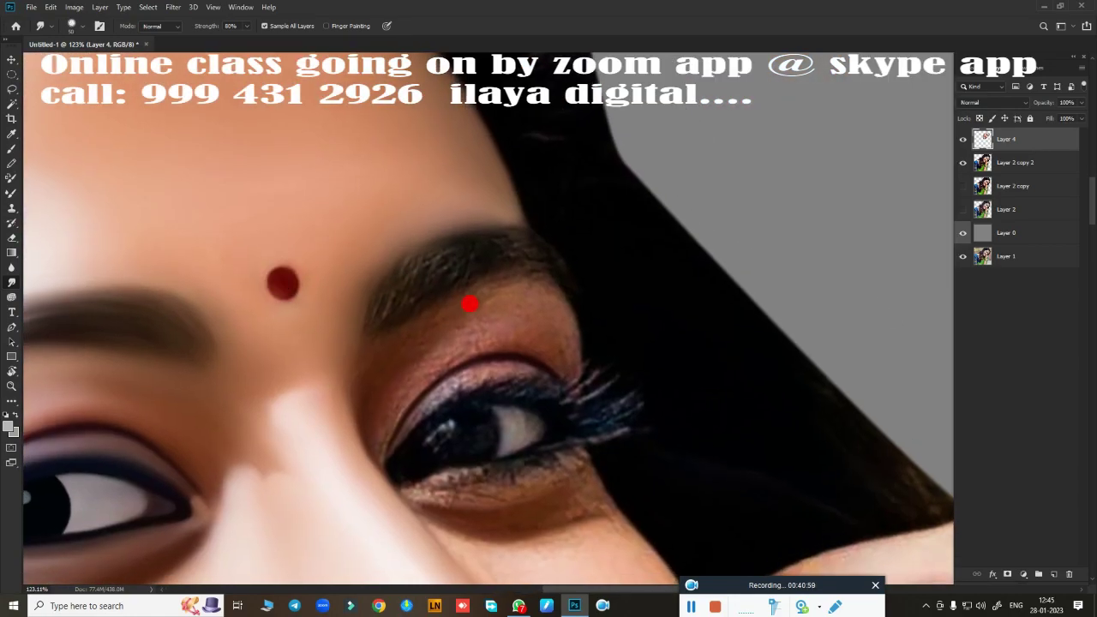
pyautogui.scroll(2, 470, 303)
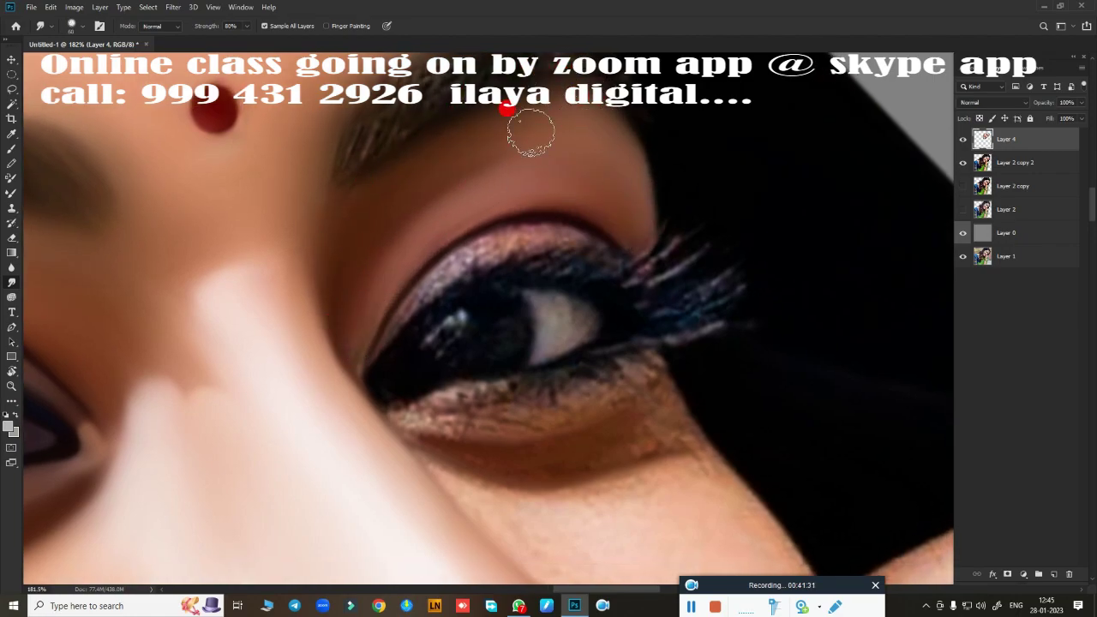
pyautogui.moveTo(591, 243)
pyautogui.mouseDown()
pyautogui.moveTo(707, 252)
pyautogui.moveTo(727, 347)
pyautogui.moveTo(619, 145)
pyautogui.mouseUp()
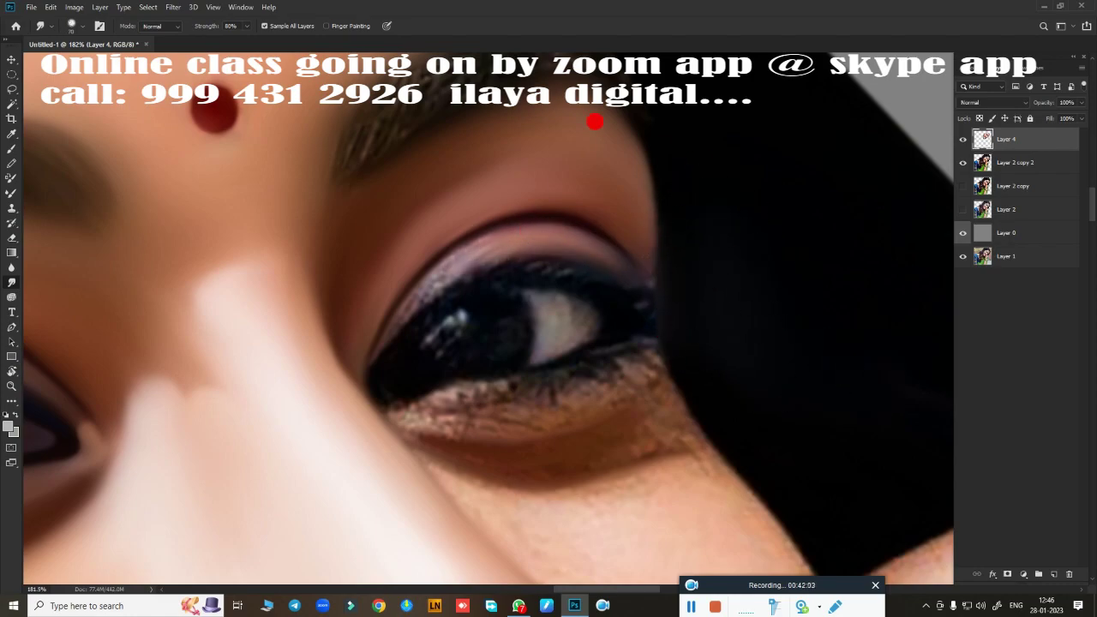
# - Smudge the crease under the lower lid and the lower lashes smooth
pyautogui.scroll(3, 655, 373)
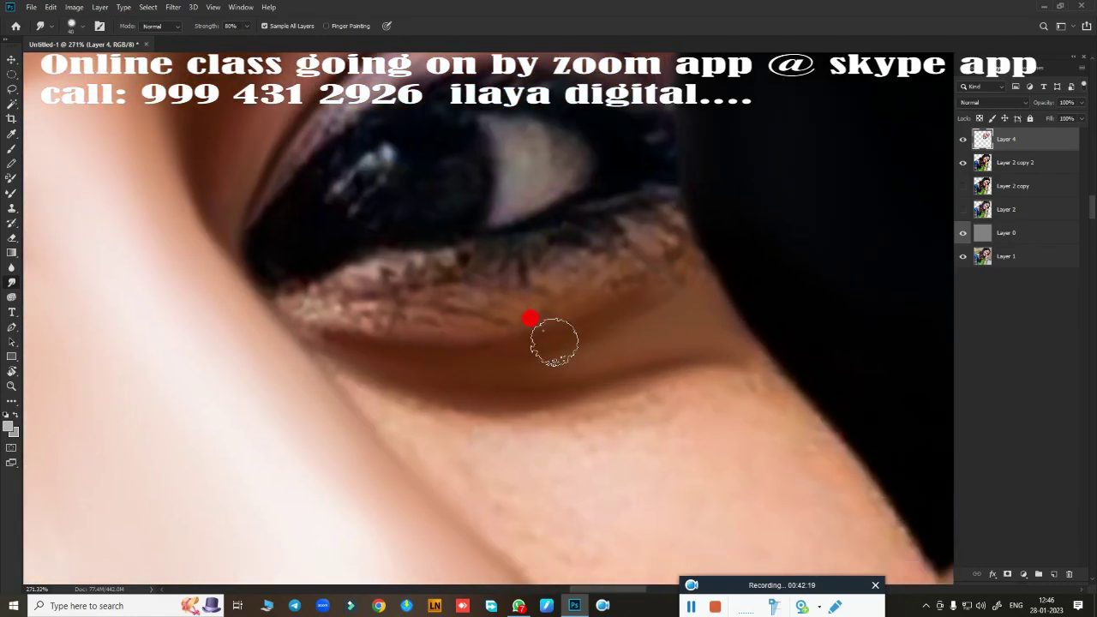
pyautogui.moveTo(386, 448); pyautogui.dragTo(605, 375)
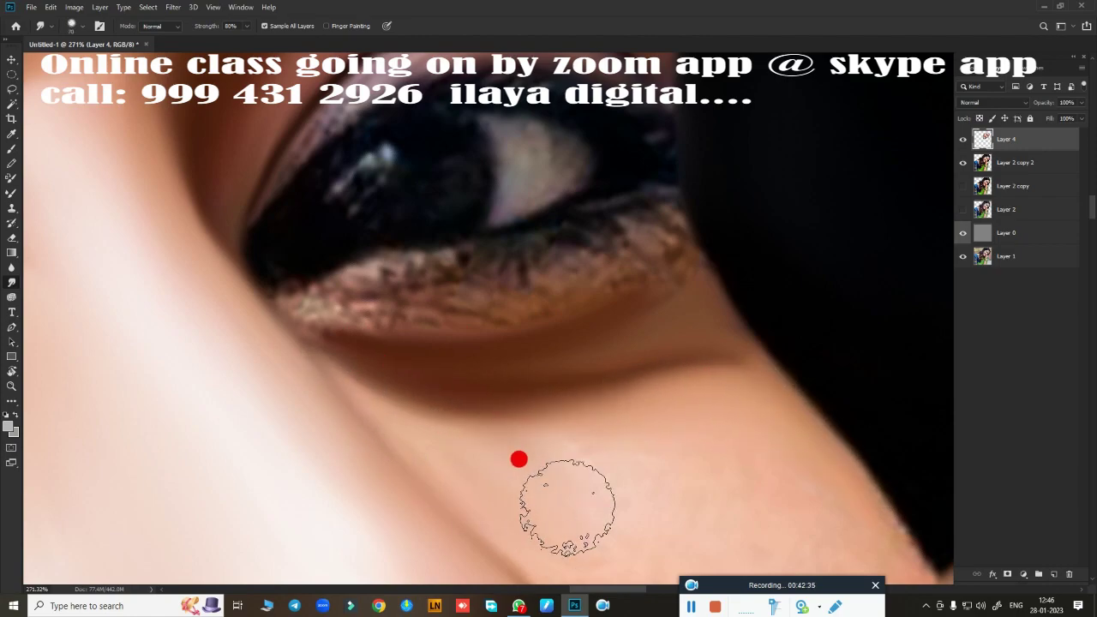
pyautogui.press('[')
pyautogui.press('[')
pyautogui.press('[')
pyautogui.moveTo(334, 345); pyautogui.dragTo(659, 266)
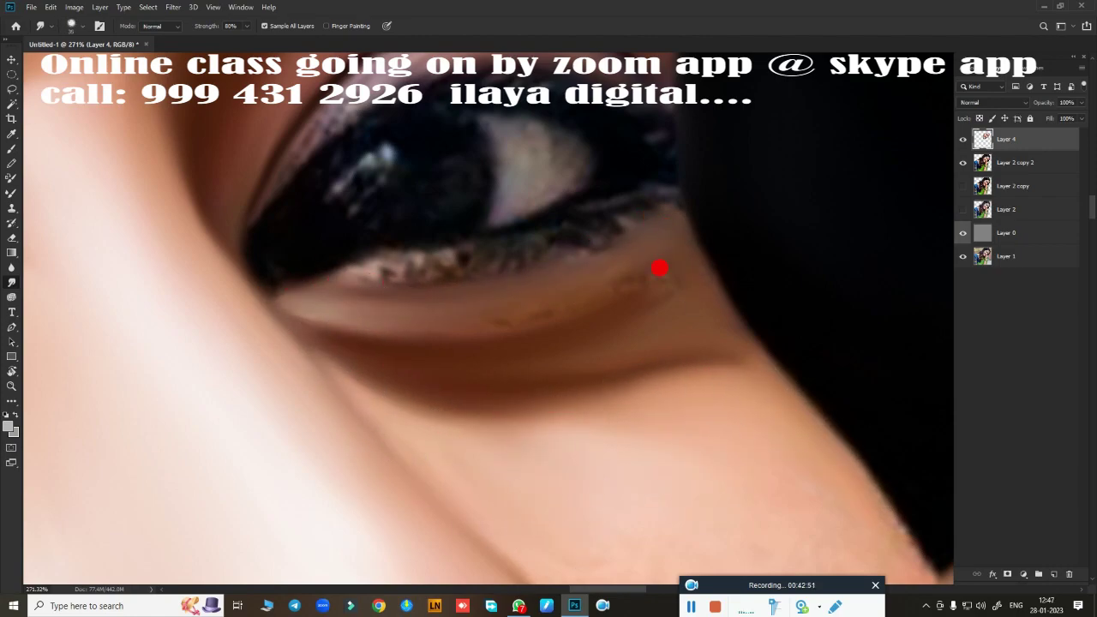
pyautogui.press(']')
pyautogui.press(']')
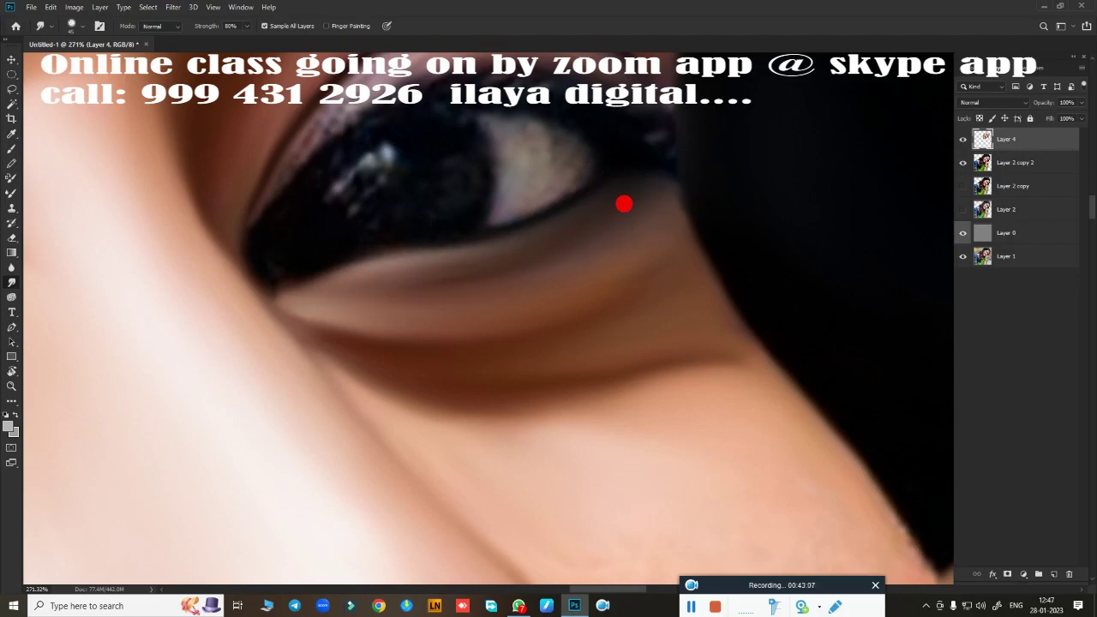
# - Blend the upper eyelid and outer corner highlights, then darken the lower lash line with the Mixer Brush
pyautogui.hotkey('ctrl', '0')
pyautogui.scroll(3, 673, 385)
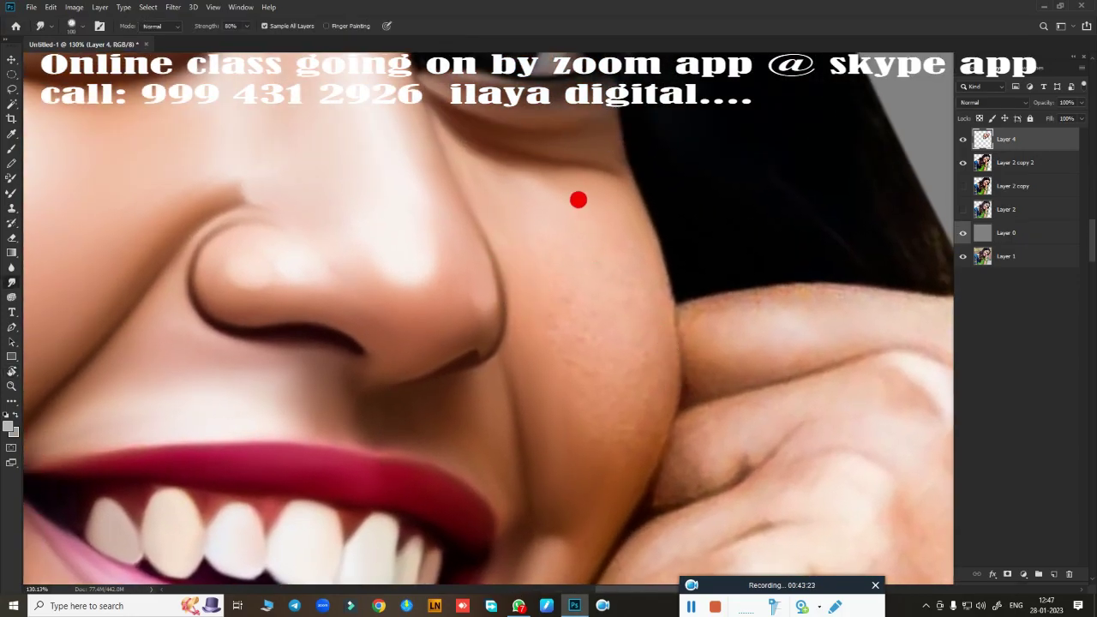
pyautogui.press(']')
pyautogui.press(']')
pyautogui.press(']')
pyautogui.hotkey('ctrl', '0')
pyautogui.scroll(5, 698, 299)
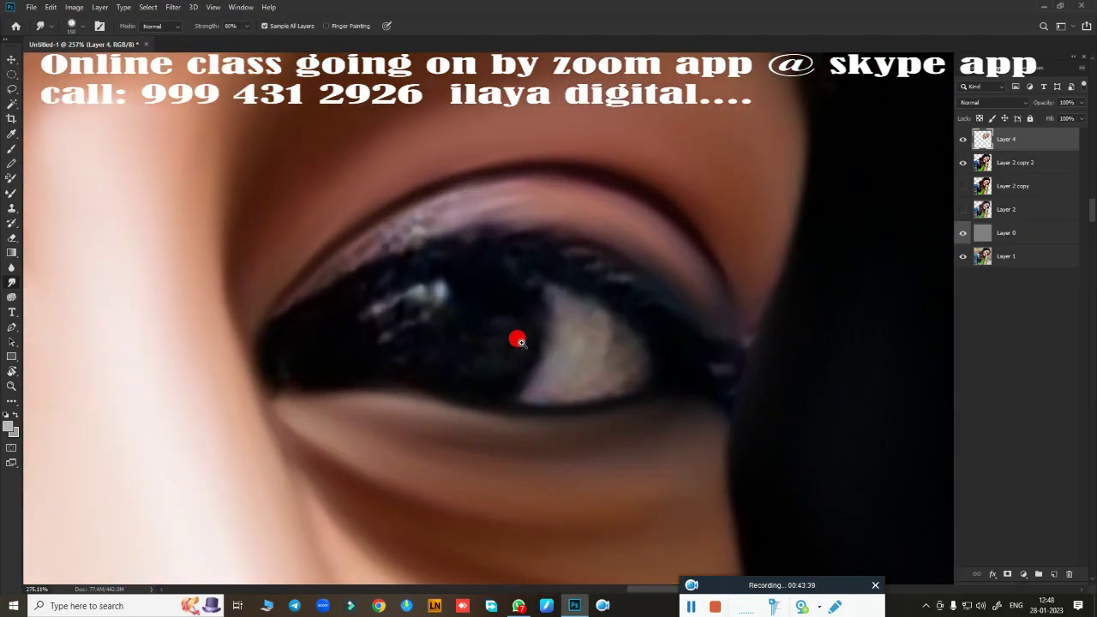
pyautogui.scroll(2, 520, 338)
pyautogui.moveTo(358, 142); pyautogui.dragTo(255, 266)
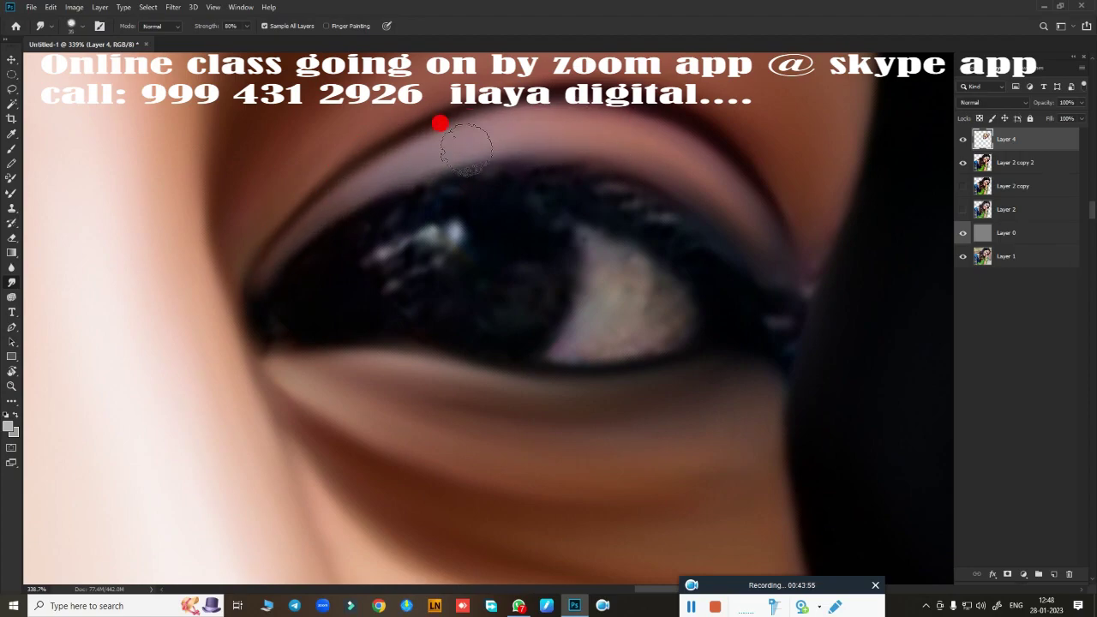
pyautogui.moveTo(804, 257); pyautogui.dragTo(776, 359)
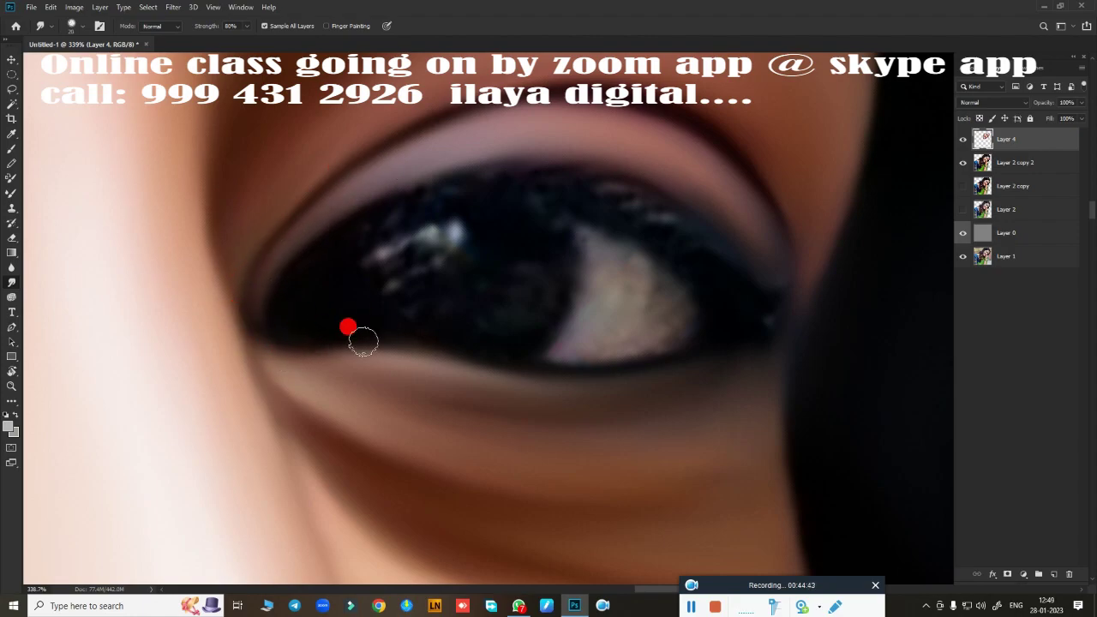
pyautogui.press('b')
pyautogui.moveTo(364, 333); pyautogui.dragTo(698, 323)
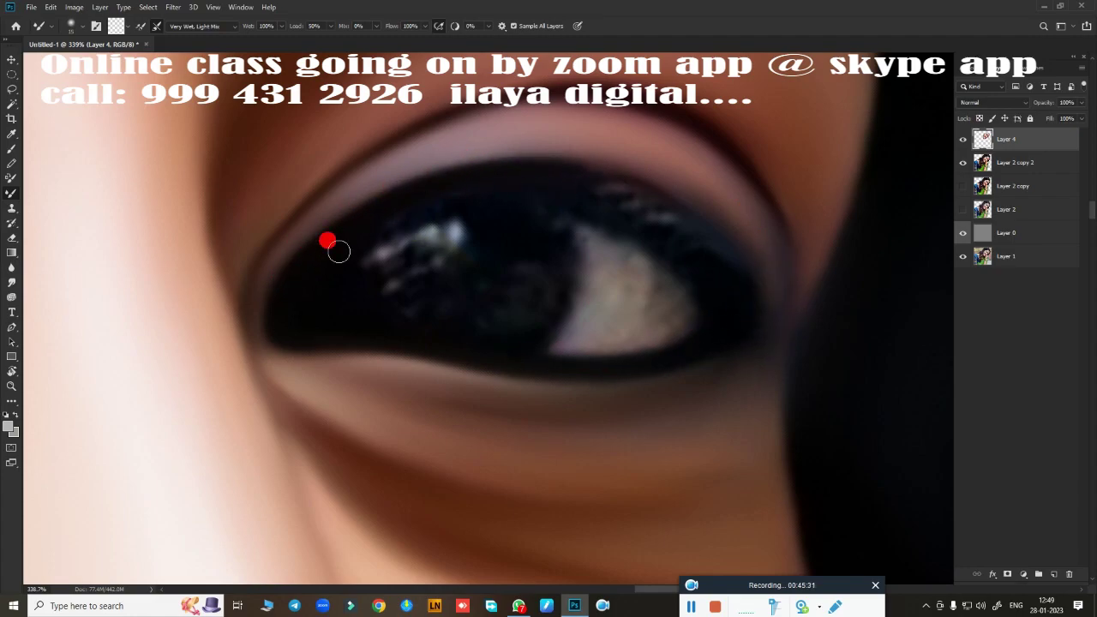
# - Nudge the circular selection onto the iris with the arrow keys
pyautogui.press('r')
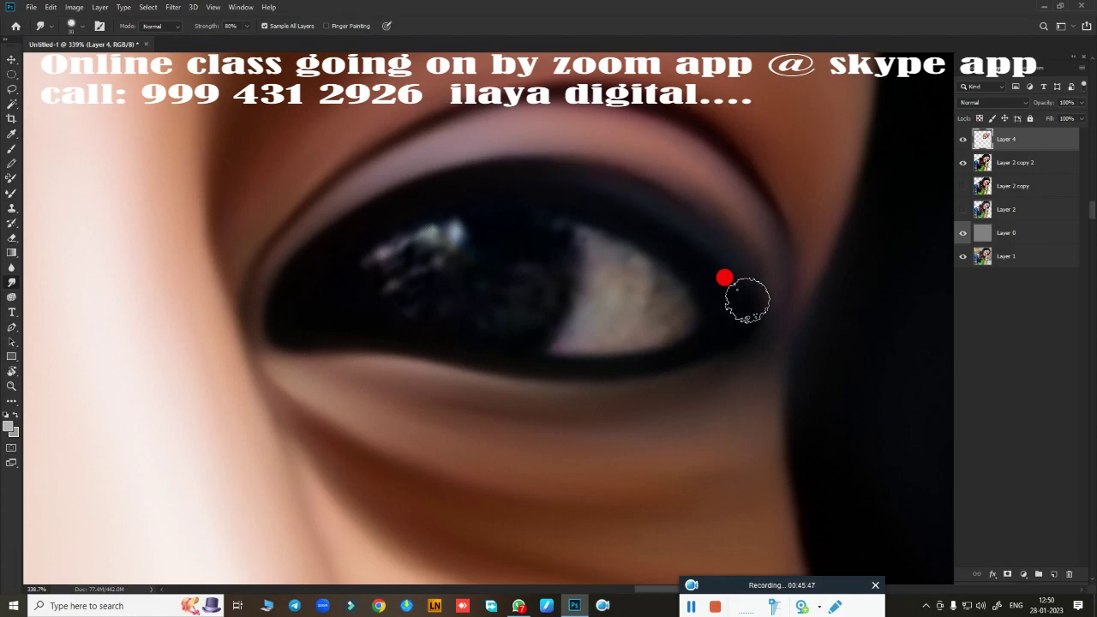
pyautogui.press('m')
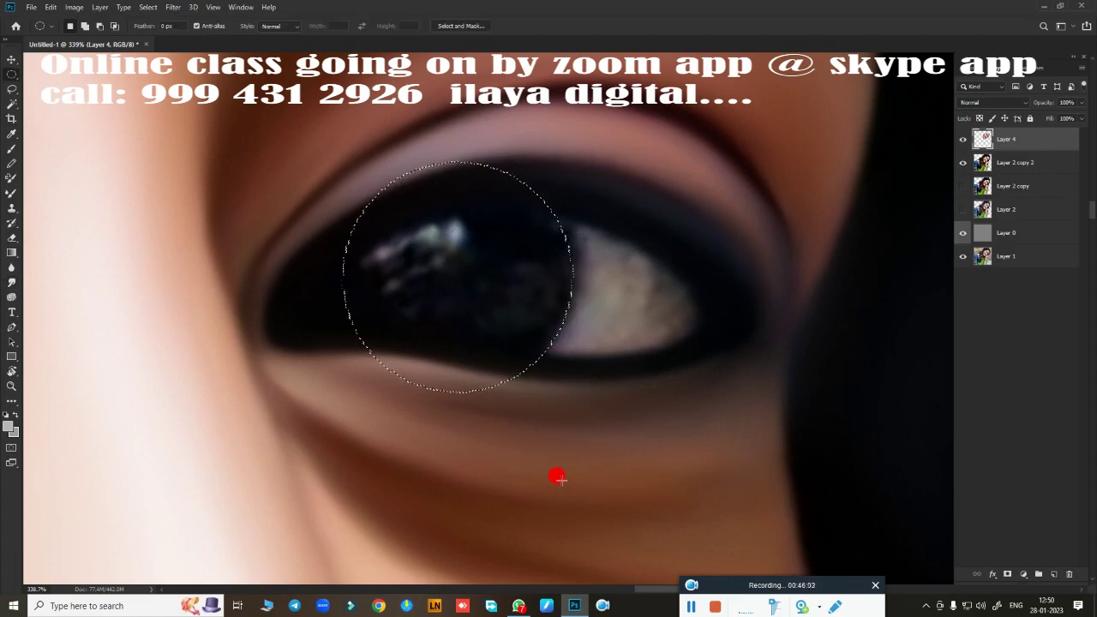
pyautogui.press('Right')
pyautogui.press('Right')
pyautogui.press('Up')
pyautogui.press('Up')
pyautogui.press('p')
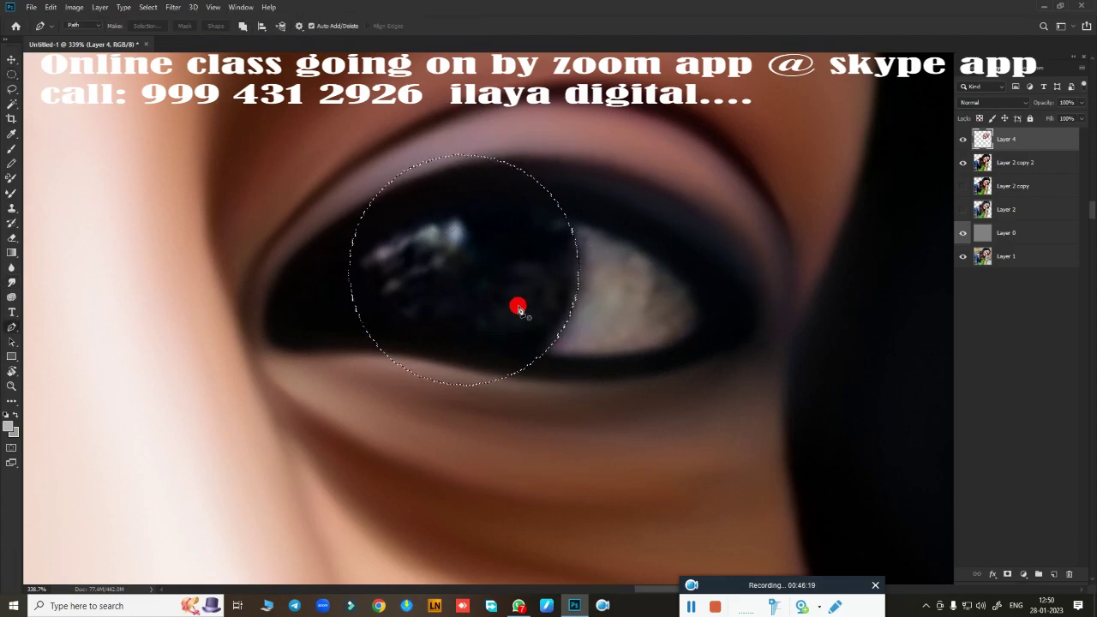
# - Smudge away the pupil's bright reflections and the grainy eye white
pyautogui.press('r')
pyautogui.moveTo(431, 208)
pyautogui.mouseDown()
pyautogui.moveTo(480, 301)
pyautogui.moveTo(423, 234)
pyautogui.mouseUp()
pyautogui.moveTo(573, 273)
pyautogui.mouseDown()
pyautogui.moveTo(592, 259)
pyautogui.moveTo(554, 294)
pyautogui.moveTo(574, 275)
pyautogui.mouseUp()
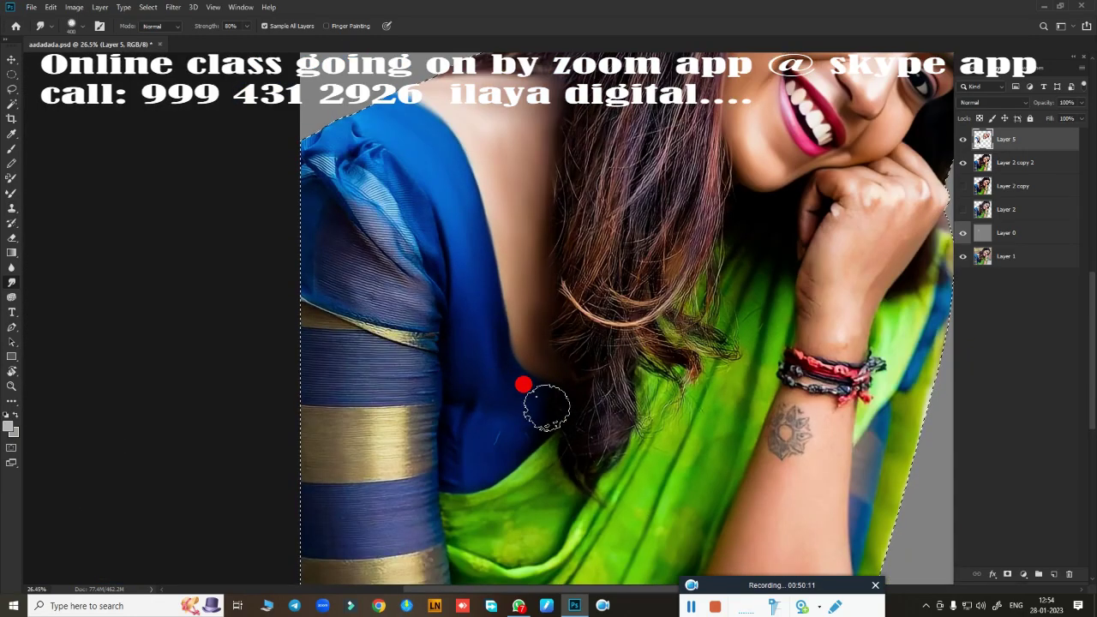
# - Smear the sleeve stripes, shoulder and green saree into painted strokes
pyautogui.moveTo(523, 385)
pyautogui.mouseDown()
pyautogui.moveTo(294, 404)
pyautogui.moveTo(255, 282)
pyautogui.moveTo(378, 158)
pyautogui.mouseUp()
pyautogui.scroll(-5, 407, 275)
pyautogui.scroll(3, 334, 277)
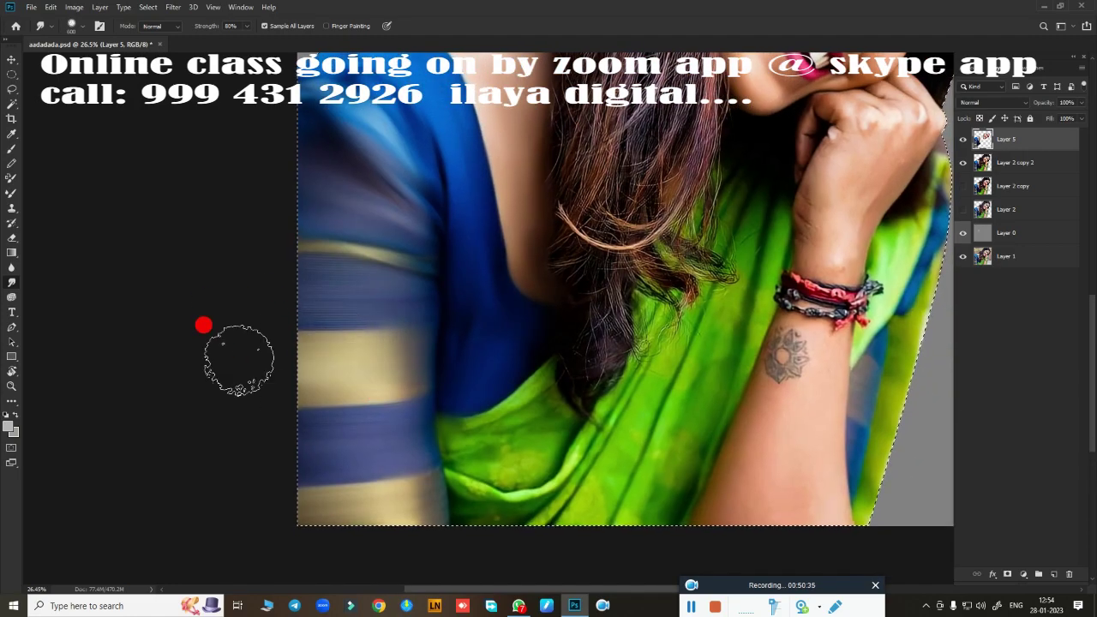
pyautogui.hscroll(5, 203, 323)
pyautogui.moveTo(189, 392)
pyautogui.mouseDown()
pyautogui.moveTo(231, 397)
pyautogui.moveTo(477, 159)
pyautogui.mouseUp()
pyautogui.scroll(5, 457, 286)
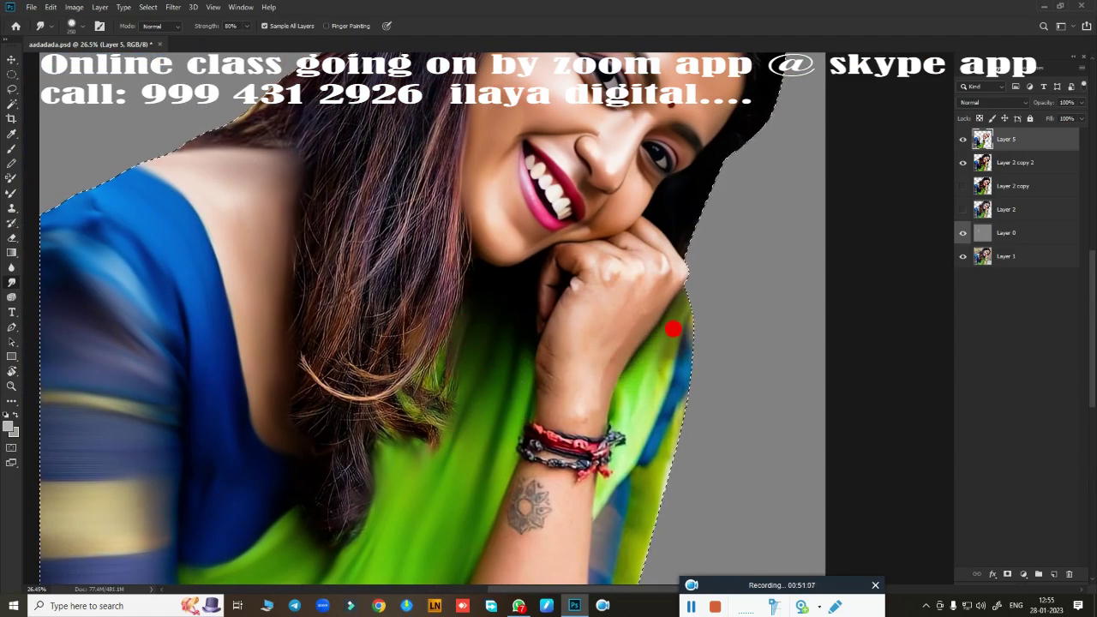
pyautogui.scroll(-3, 673, 328)
# - Inspect Layer 2 copy 2's layer style without changes, then return to Layer 5
pyautogui.click(977, 163)
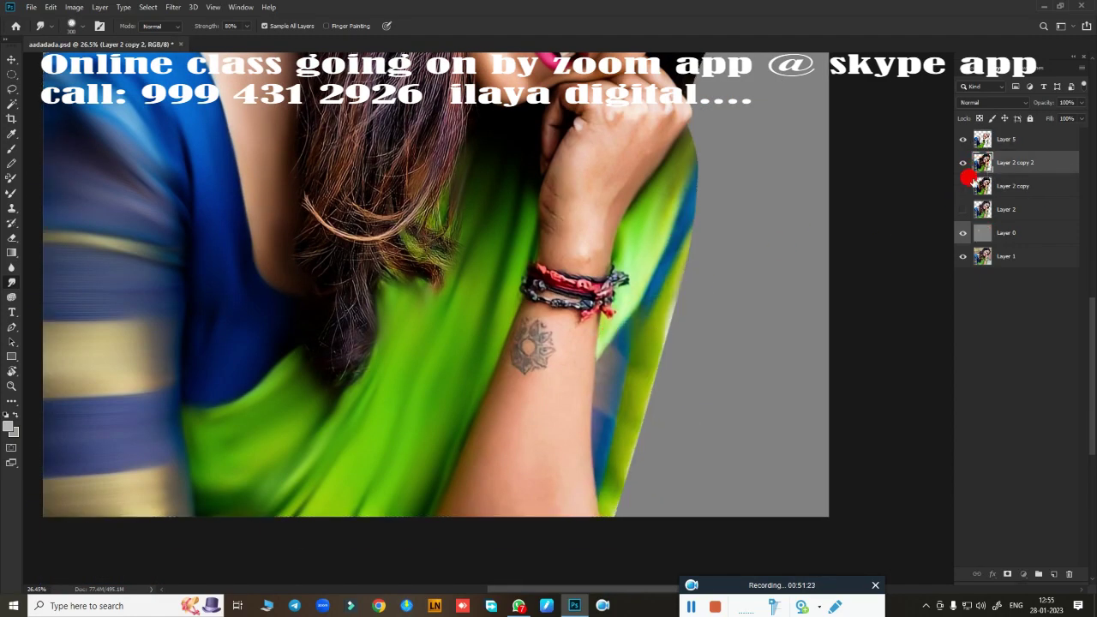
pyautogui.doubleClick(979, 163)
pyautogui.press('Escape')
pyautogui.hotkey('alt', ']')
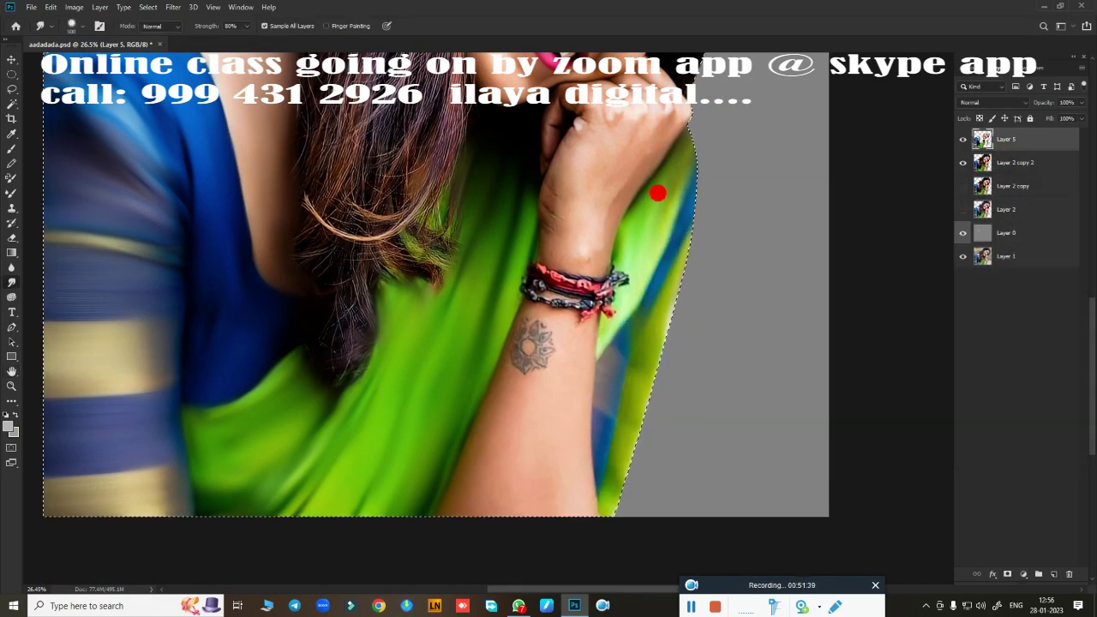
pyautogui.scroll(3, 527, 390)
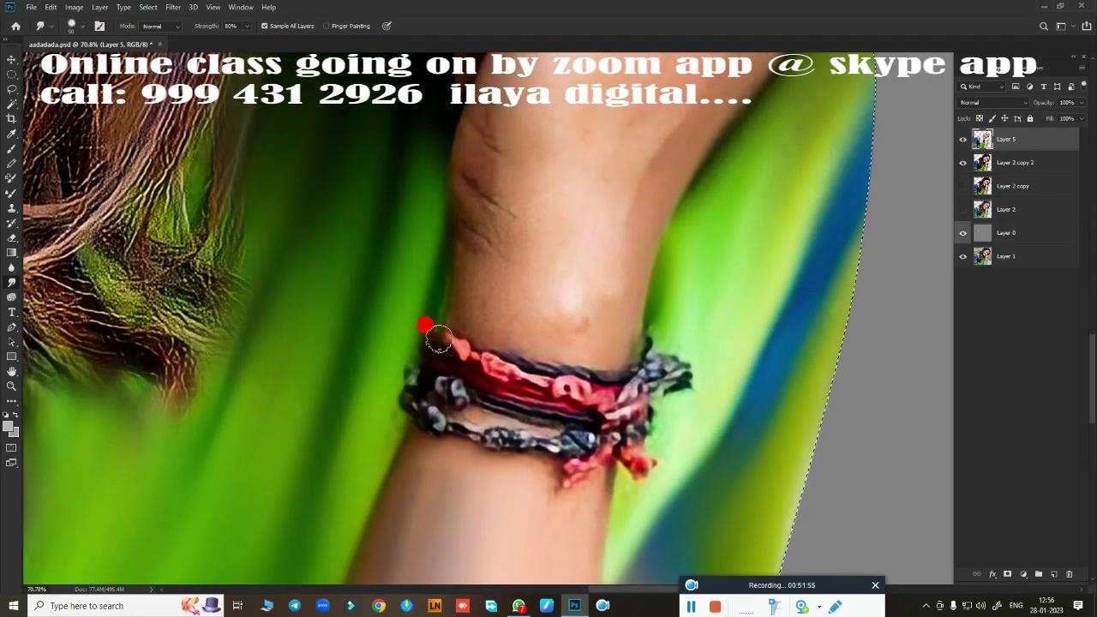
# - Smudge the bracelet, forearm scratches and knuckles into smooth painted strokes
pyautogui.moveTo(445, 368); pyautogui.dragTo(677, 377)
pyautogui.moveTo(652, 428)
pyautogui.mouseDown()
pyautogui.moveTo(413, 415)
pyautogui.moveTo(403, 360)
pyautogui.mouseUp()
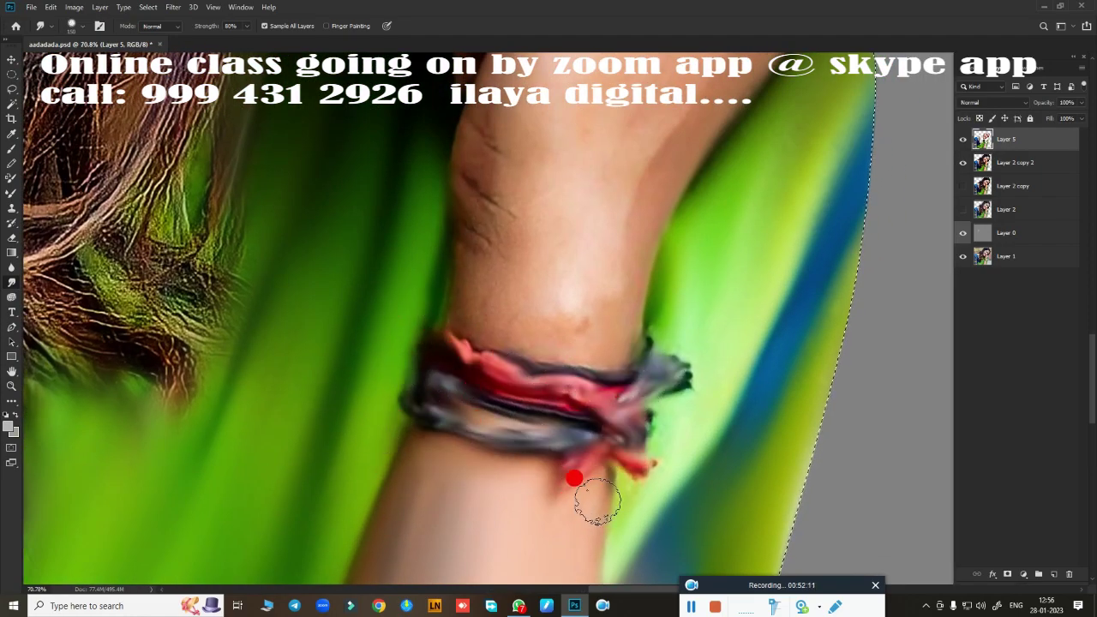
pyautogui.moveTo(574, 478); pyautogui.dragTo(504, 142)
pyautogui.scroll(-2, 537, 246)
pyautogui.moveTo(592, 258); pyautogui.dragTo(431, 274)
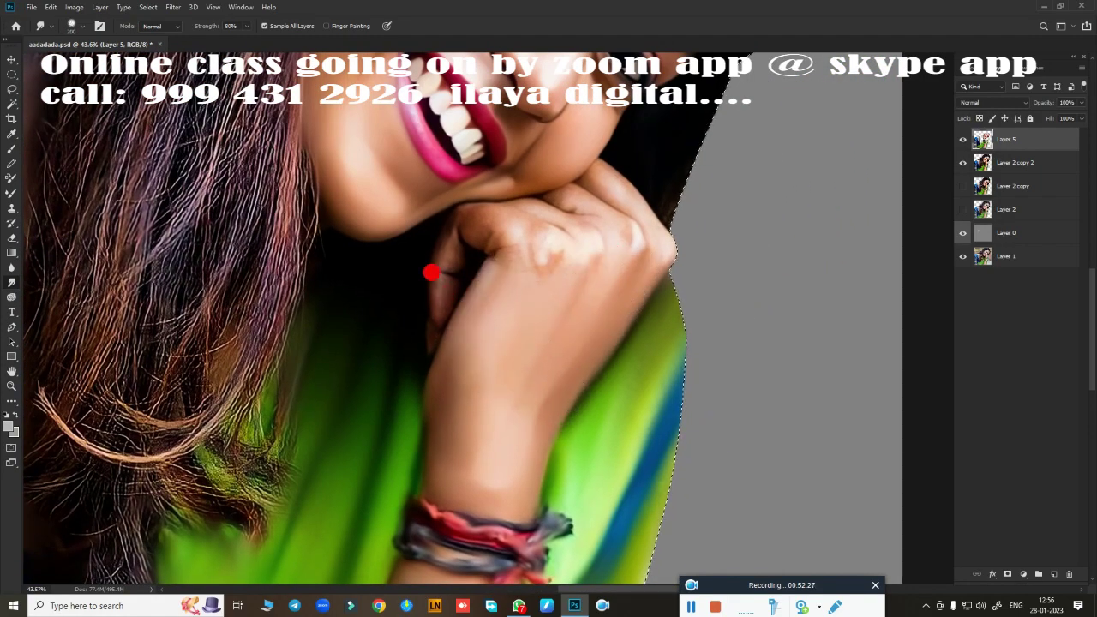
pyautogui.scroll(2, 566, 287)
pyautogui.scroll(1, 353, 296)
pyautogui.moveTo(354, 296)
pyautogui.mouseDown()
pyautogui.moveTo(499, 263)
pyautogui.moveTo(608, 186)
pyautogui.moveTo(785, 273)
pyautogui.mouseUp()
# - Add a new layer, smudge the hair strands smooth, and save the document
pyautogui.scroll(-4, 628, 311)
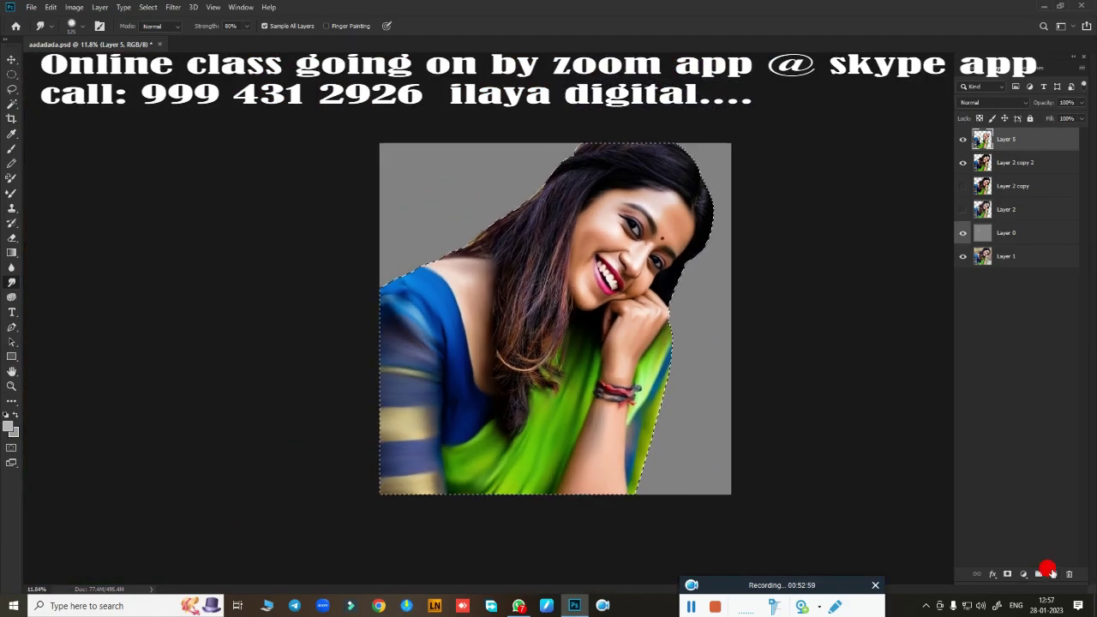
pyautogui.hotkey('ctrl', 'shift', 'alt', 'n')
pyautogui.scroll(2, 506, 220)
pyautogui.moveTo(506, 220)
pyautogui.mouseDown()
pyautogui.moveTo(524, 122)
pyautogui.moveTo(382, 215)
pyautogui.moveTo(457, 351)
pyautogui.moveTo(402, 316)
pyautogui.moveTo(456, 306)
pyautogui.mouseUp()
pyautogui.scroll(-1, 456, 306)
pyautogui.hotkey('ctrl', 's')
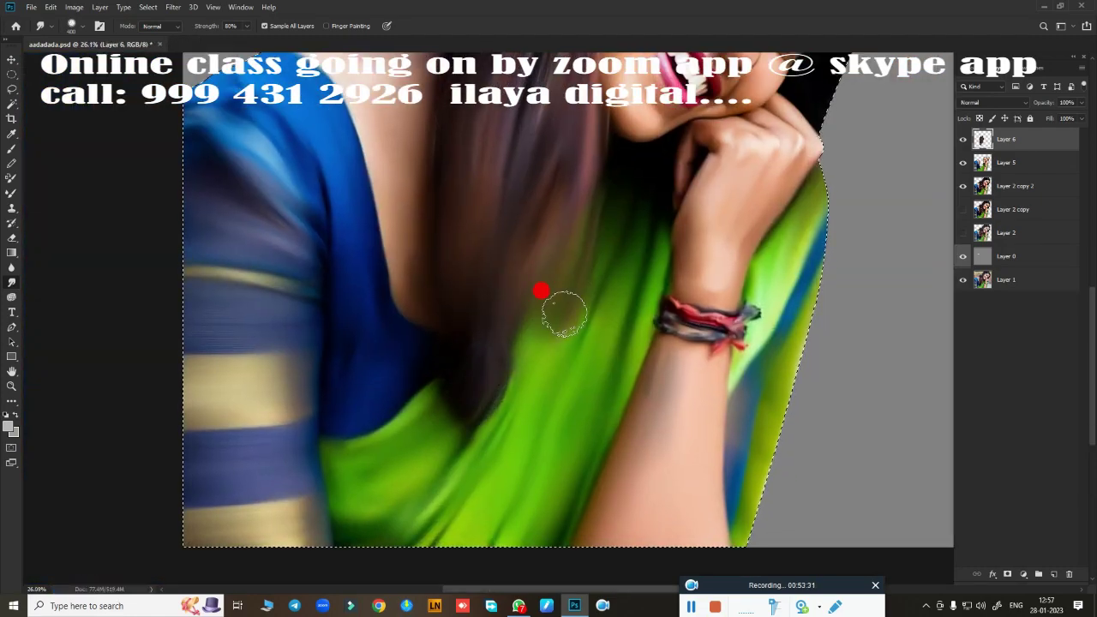
# - Smooth more hair strands along the top edge, then select Layer 6 through Layer 2 copy 2
pyautogui.scroll(3, 531, 292)
pyautogui.moveTo(422, 263)
pyautogui.mouseDown()
pyautogui.moveTo(391, 303)
pyautogui.moveTo(506, 208)
pyautogui.moveTo(454, 331)
pyautogui.mouseUp()
pyautogui.scroll(3, 342, 417)
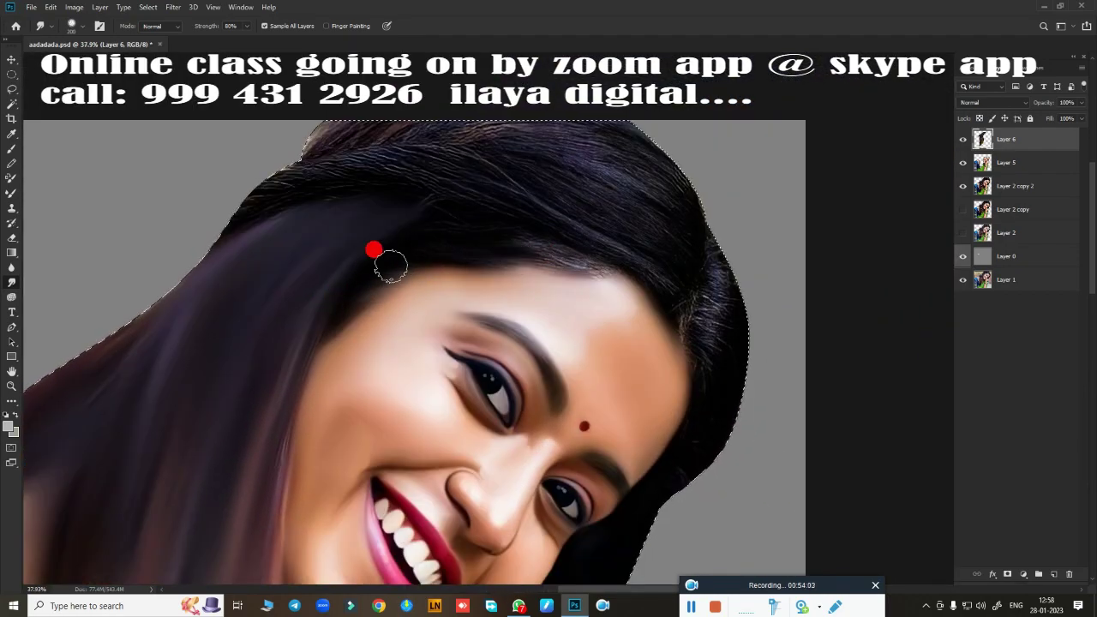
pyautogui.moveTo(666, 228)
pyautogui.mouseDown()
pyautogui.moveTo(546, 123)
pyautogui.moveTo(330, 160)
pyautogui.mouseUp()
pyautogui.scroll(-3, 595, 261)
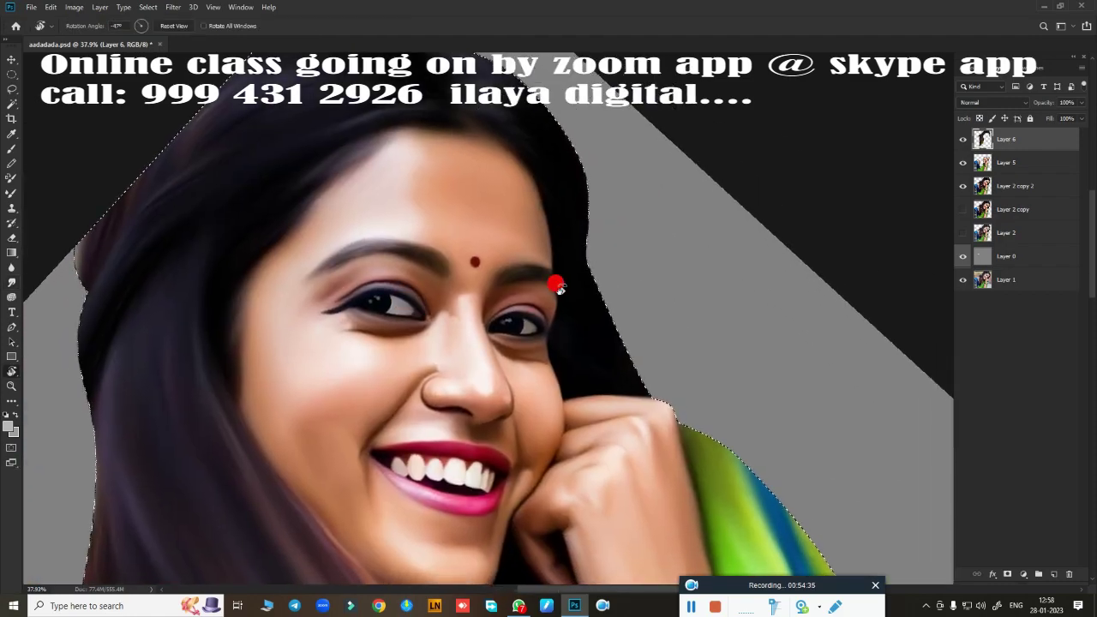
pyautogui.scroll(-5, 610, 348)
pyautogui.keyDown('shift'); pyautogui.click(996, 186); pyautogui.keyUp('shift')
# - Merge the painted layers, run a Hue/Saturation pass, and duplicate the layer
pyautogui.hotkey('ctrl', 'e')
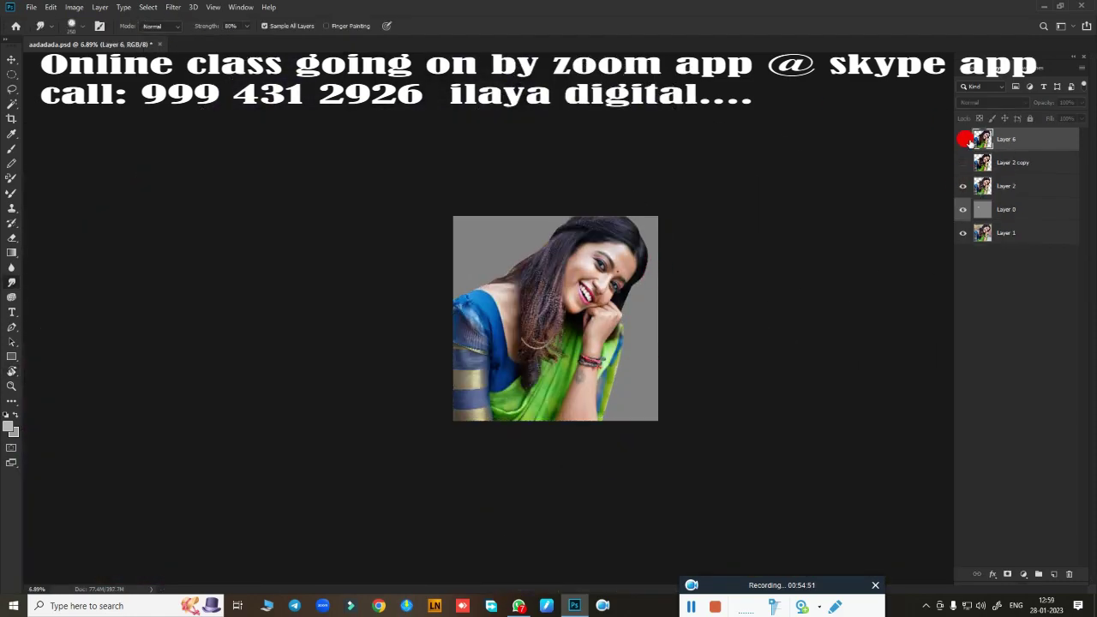
pyautogui.hotkey('ctrl', '0')
pyautogui.hotkey('ctrl', 'u')
pyautogui.press('Return')
pyautogui.click(962, 139)
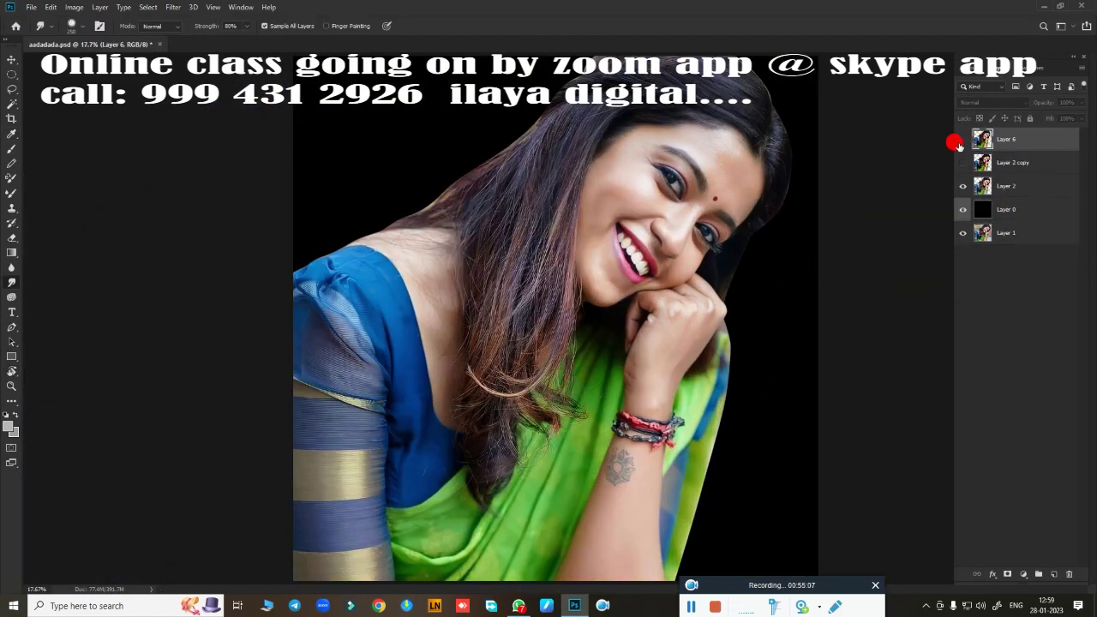
pyautogui.hotkey('ctrl', 'j')
# - Group the selected painted layers into Group 1, dismissing an error message
pyautogui.moveTo(962, 209); pyautogui.dragTo(954, 162)
pyautogui.scroll(-1, 811, 246)
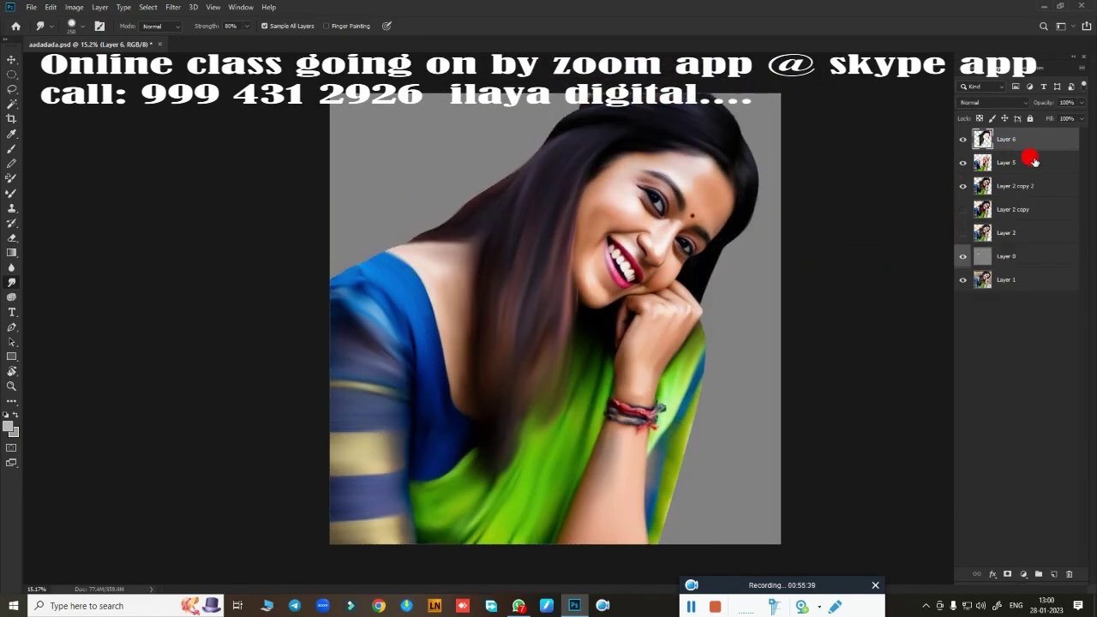
pyautogui.hotkey('ctrl', 'g')
pyautogui.click(934, 331)
pyautogui.press('Return')
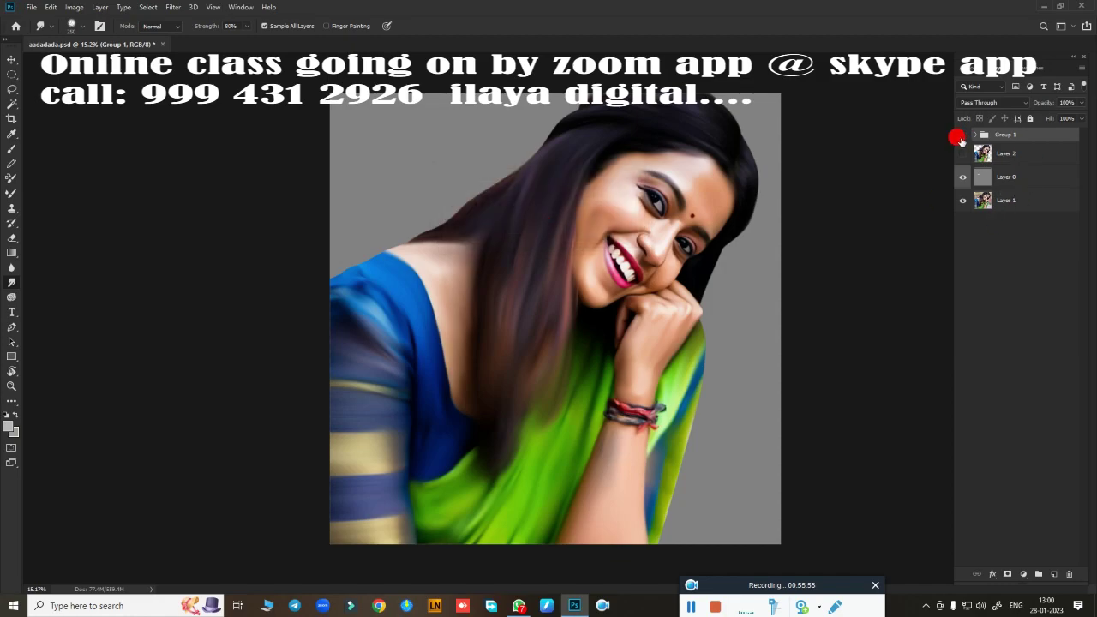
# - Hide Group 1, merge the copied group into one layer, and bring up Hue/Saturation
pyautogui.click(962, 135)
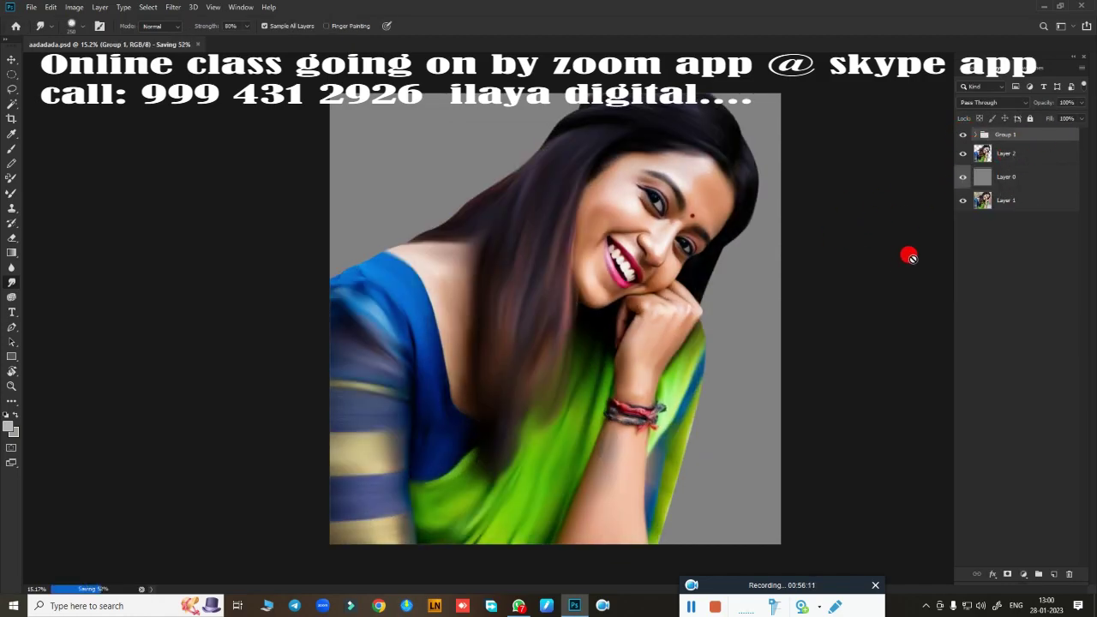
pyautogui.hotkey('ctrl', 'e')
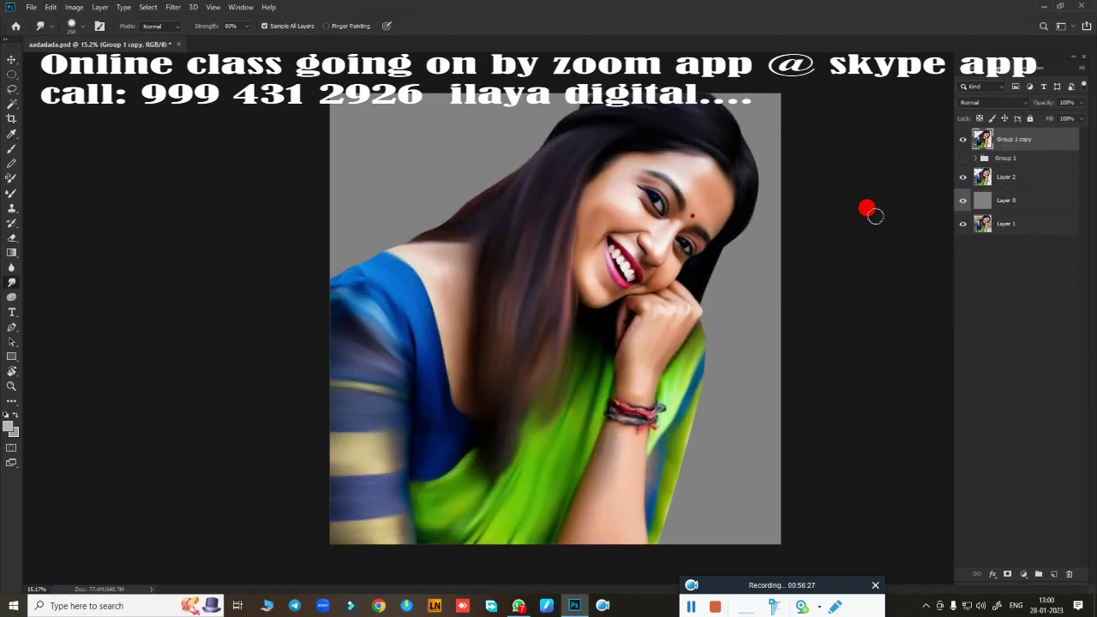
pyautogui.hotkey('ctrl', 'u')
pyautogui.scroll(2, 718, 298)
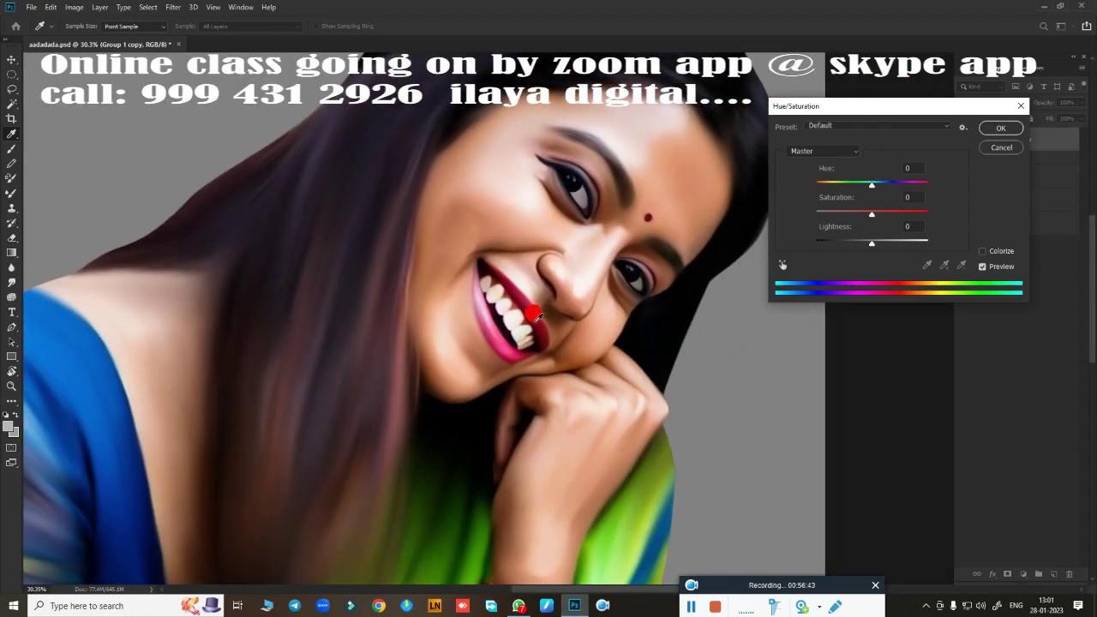
# - Rotate the view upright and boost the portrait to Hue 3, Saturation +33
pyautogui.moveTo(617, 241); pyautogui.dragTo(490, 372)
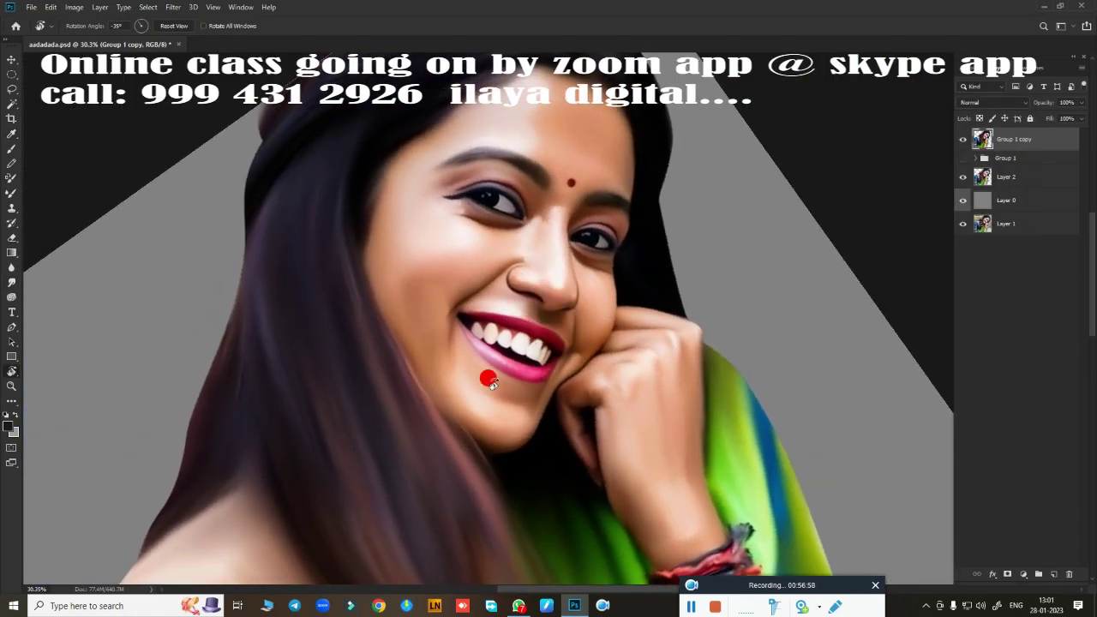
pyautogui.moveTo(872, 214)
pyautogui.mouseDown()
pyautogui.moveTo(889, 214)
pyautogui.moveTo(874, 202)
pyautogui.mouseUp()
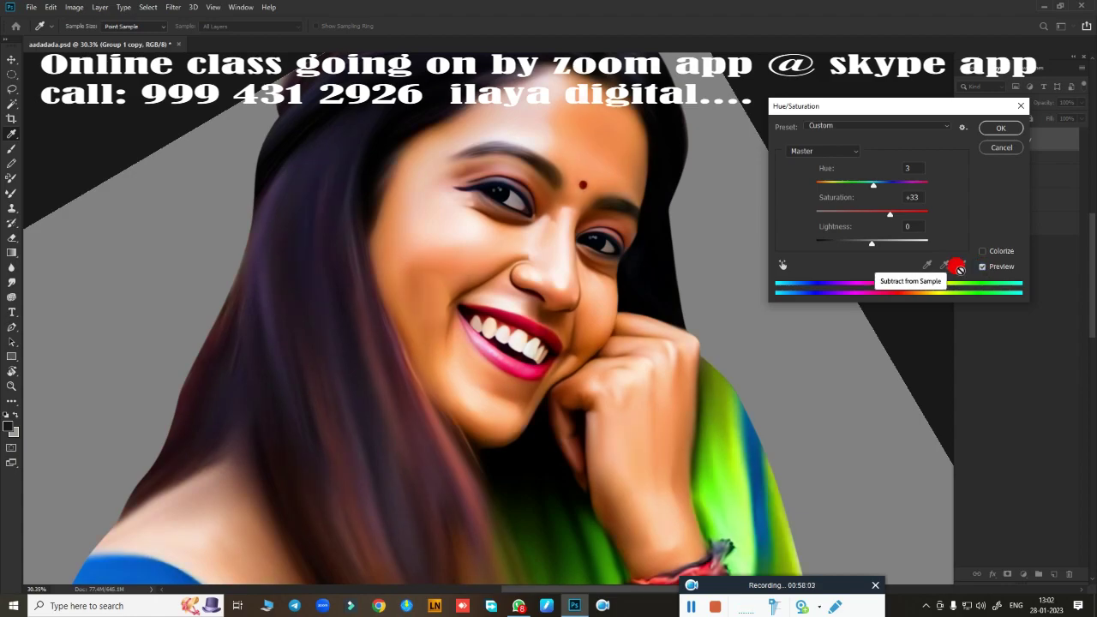
pyautogui.press('Return')
# - Colour-balance the Color Range Skin Tones selection, then add a +32 blue highlight shift
pyautogui.click(148, 7)
pyautogui.click(171, 139)
pyautogui.click(828, 128)
pyautogui.click(788, 286)
pyautogui.click(907, 137)
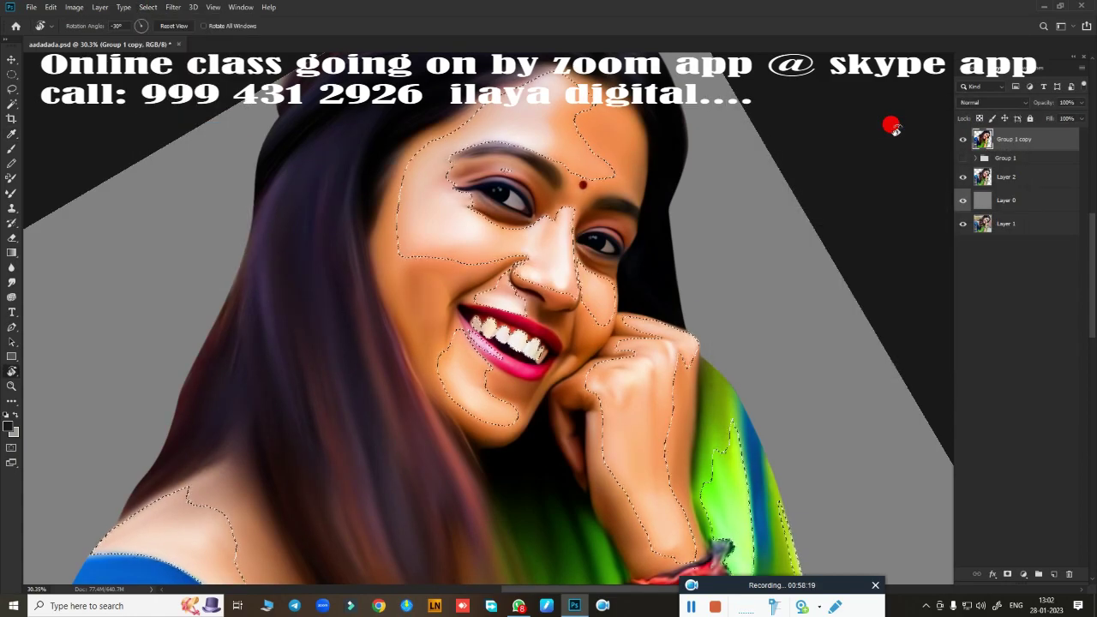
pyautogui.hotkey('ctrl', 'b')
pyautogui.moveTo(812, 177); pyautogui.dragTo(820, 177)
pyautogui.press('Return')
pyautogui.hotkey('ctrl', 'd')
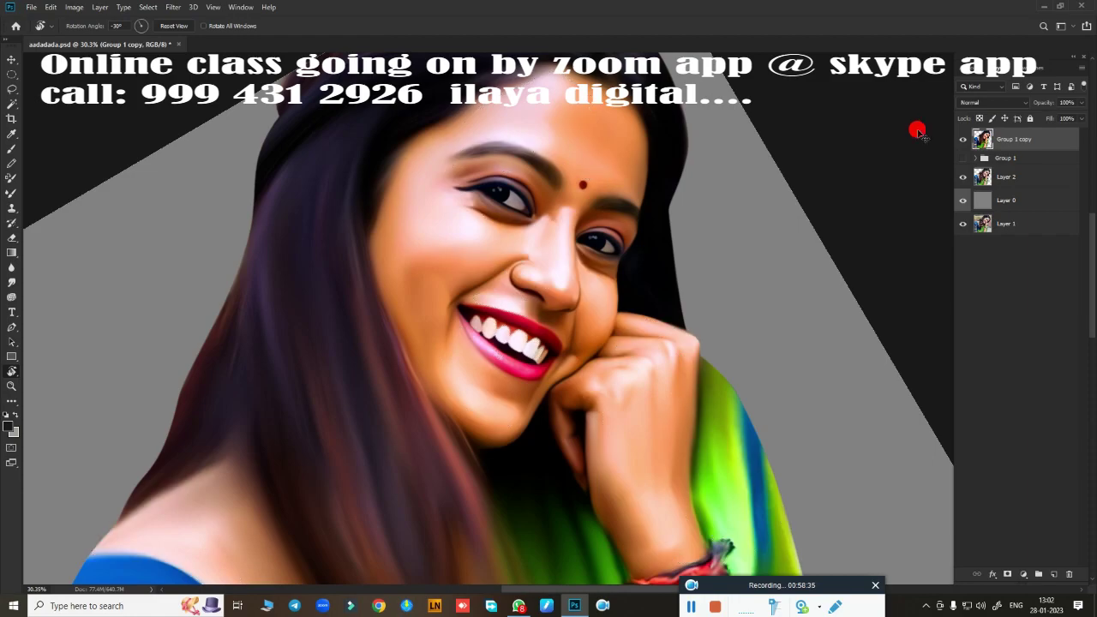
pyautogui.hotkey('ctrl', 'b')
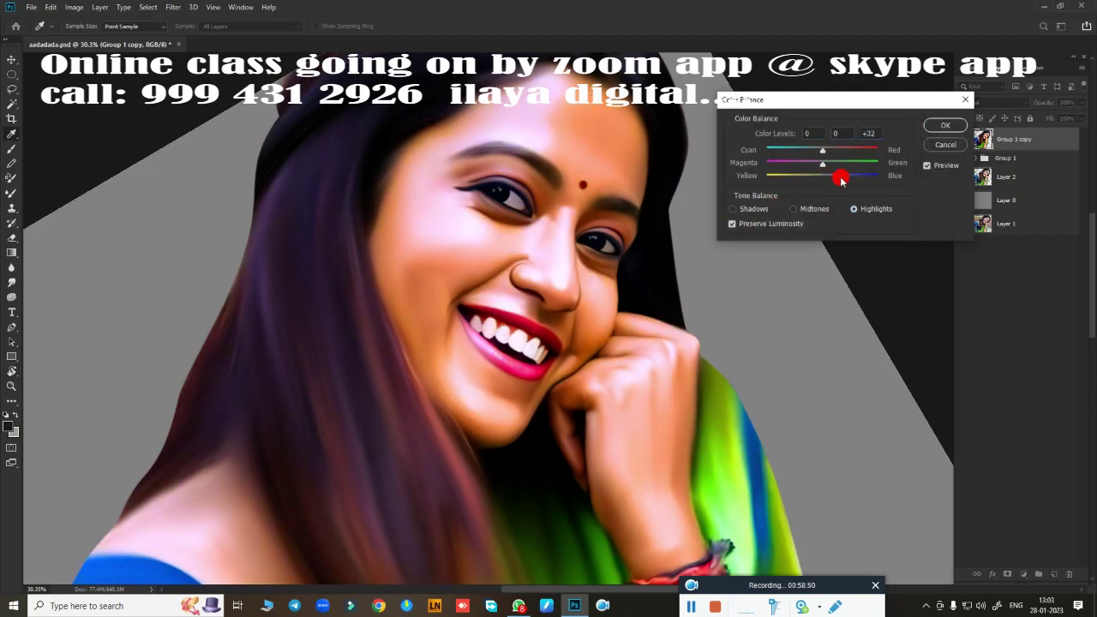
pyautogui.press('Return')
# - Move the Blue channel curve's black input to 55 and view the whole image
pyautogui.hotkey('ctrl', 'm')
pyautogui.click(788, 167)
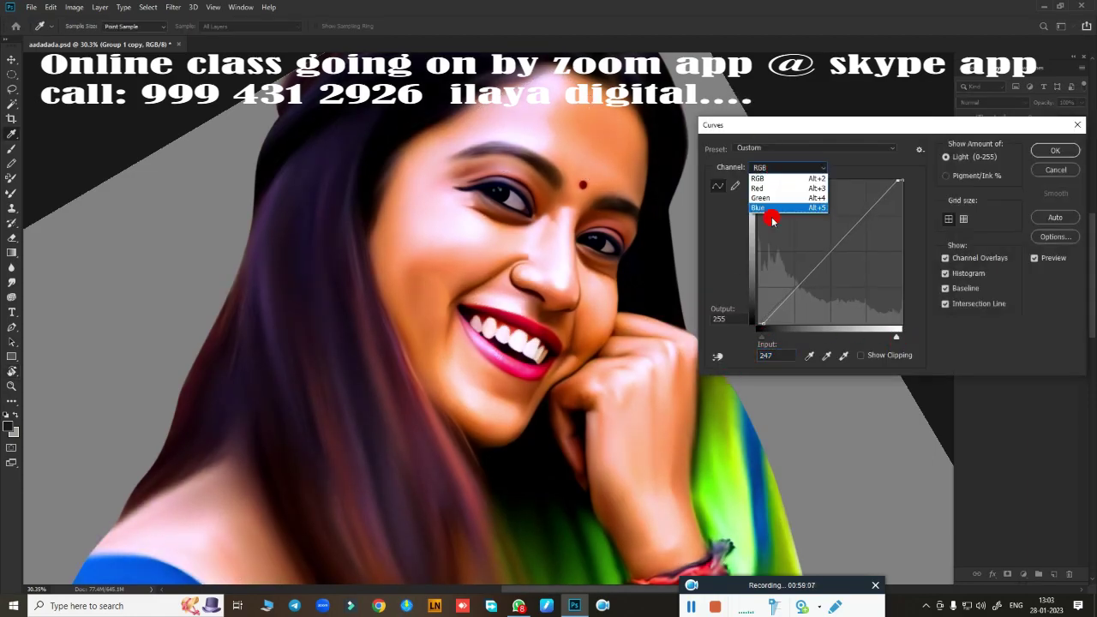
pyautogui.click(771, 215)
pyautogui.moveTo(758, 330); pyautogui.dragTo(779, 335)
pyautogui.press('Return')
pyautogui.press('r')
pyautogui.hotkey('ctrl', '0')
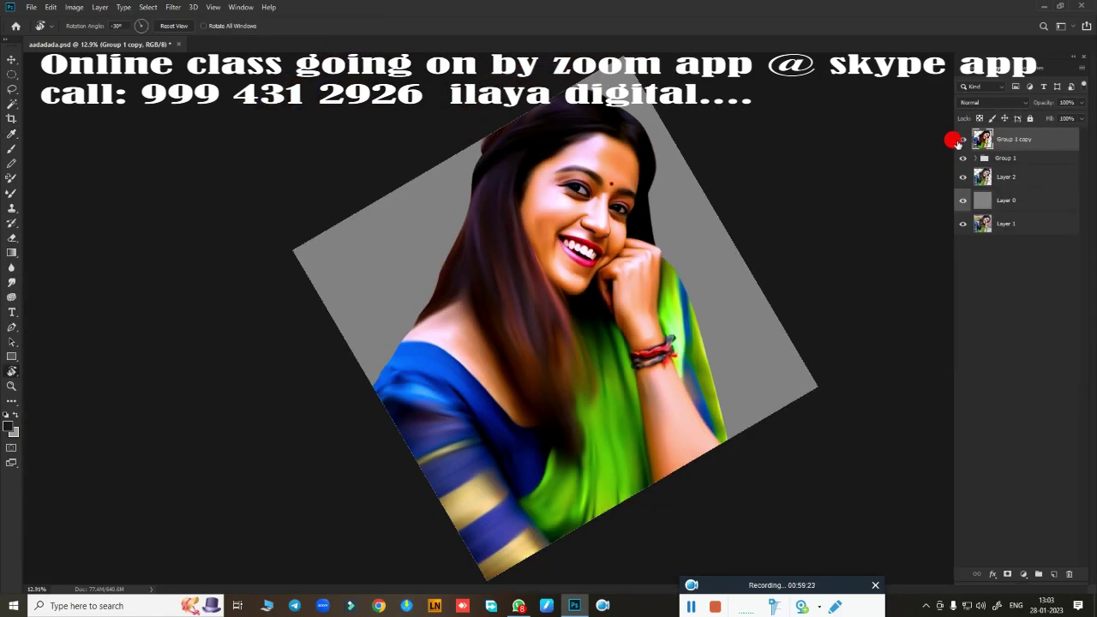
# - Fill the background layer with black and reselect the Group 1 copy
pyautogui.press('Escape')
pyautogui.click(1011, 200)
pyautogui.hotkey('alt', 'BackSpace')
pyautogui.hotkey('ctrl', 'BackSpace')
pyautogui.click(1016, 139)
# - Lasso the face and hair, copy it to Layer 7, and shift Color Balance Magenta -16
pyautogui.scroll(2, 689, 270)
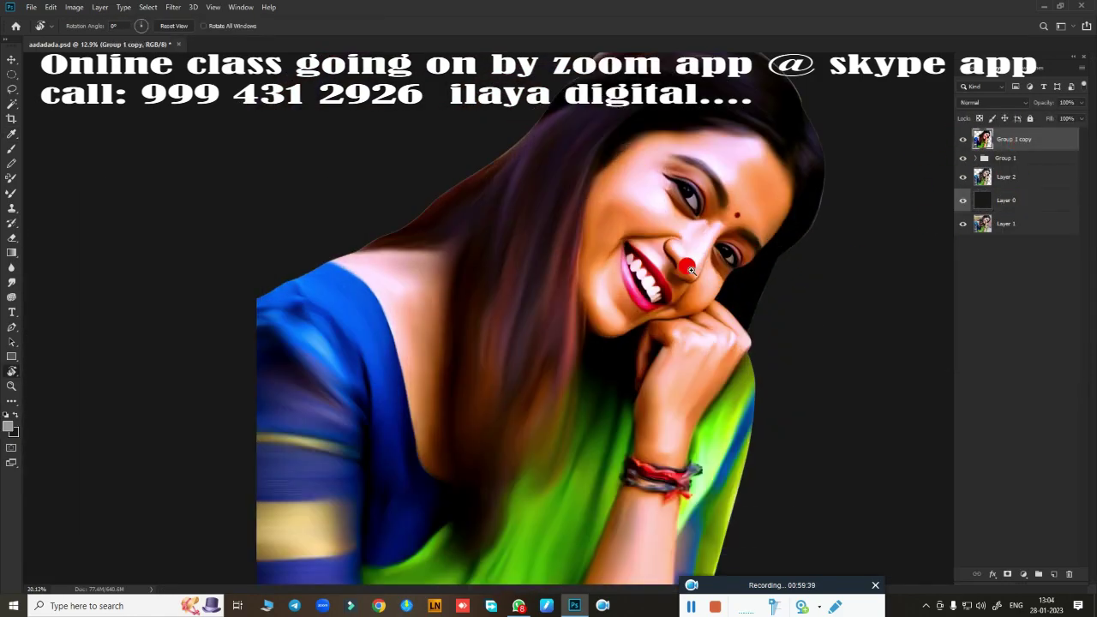
pyautogui.scroll(-2, 691, 270)
pyautogui.press('l')
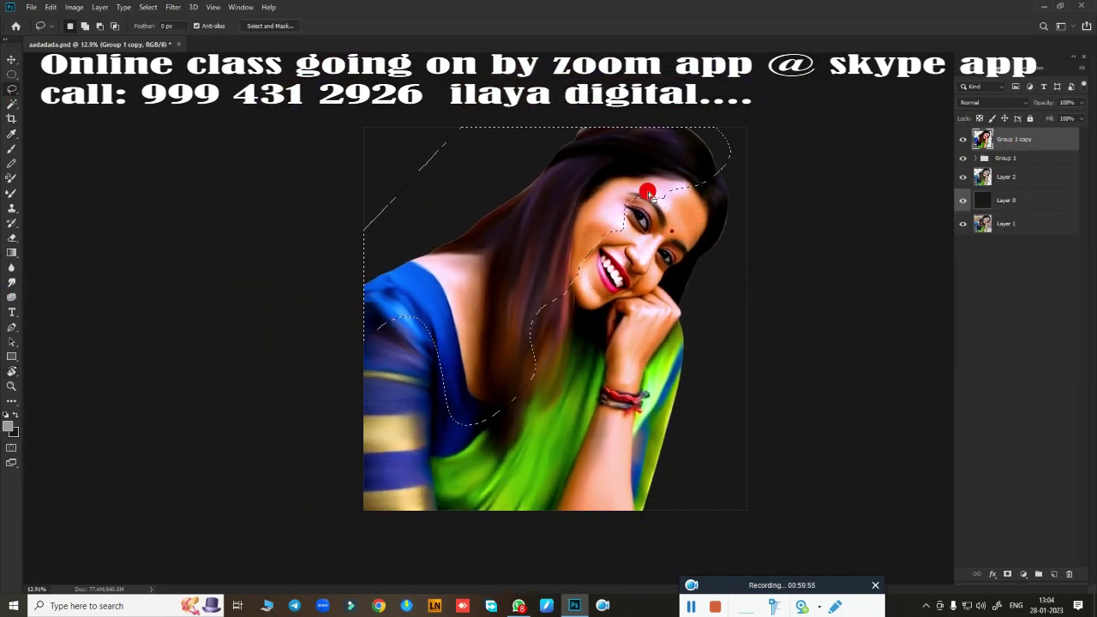
pyautogui.click(148, 7)
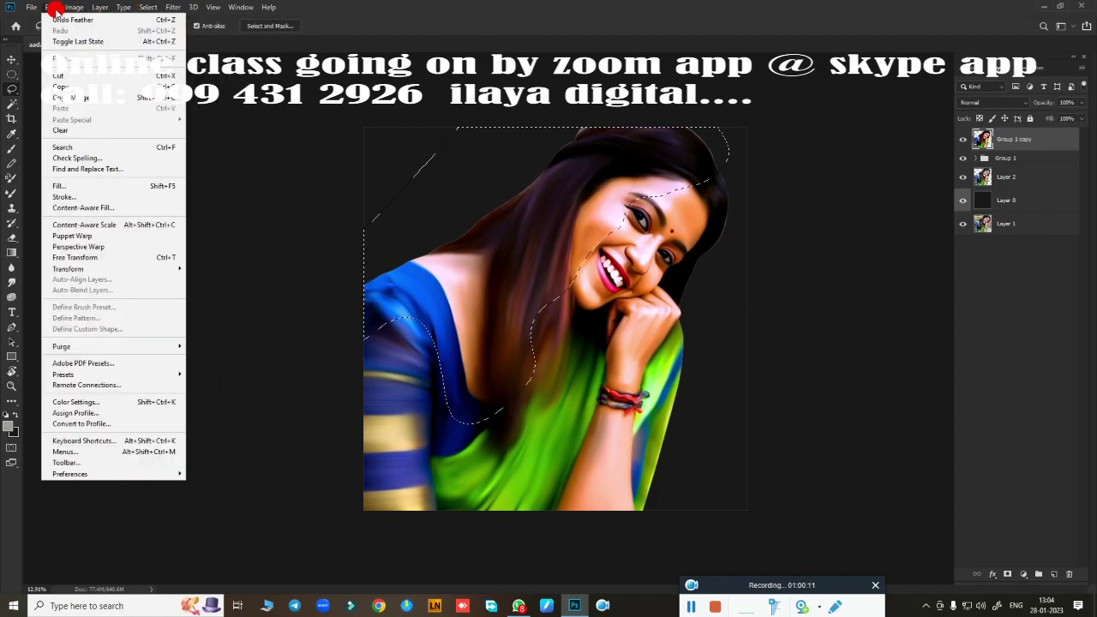
pyautogui.click(637, 23)
pyautogui.hotkey('ctrl', 'j')
pyautogui.hotkey('ctrl', 'b')
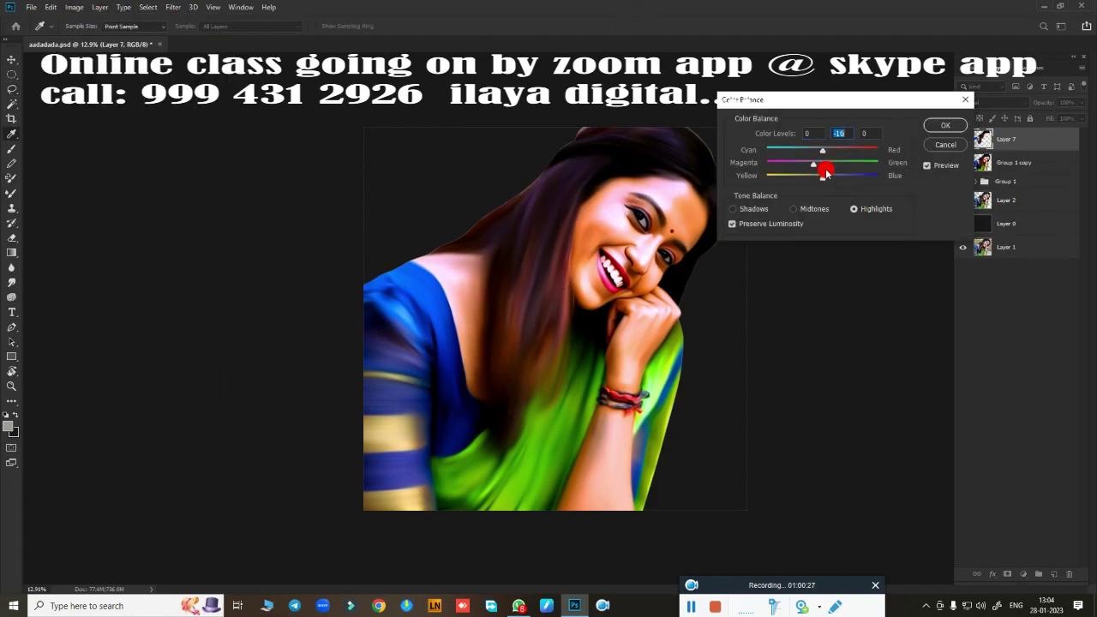
pyautogui.click(945, 126)
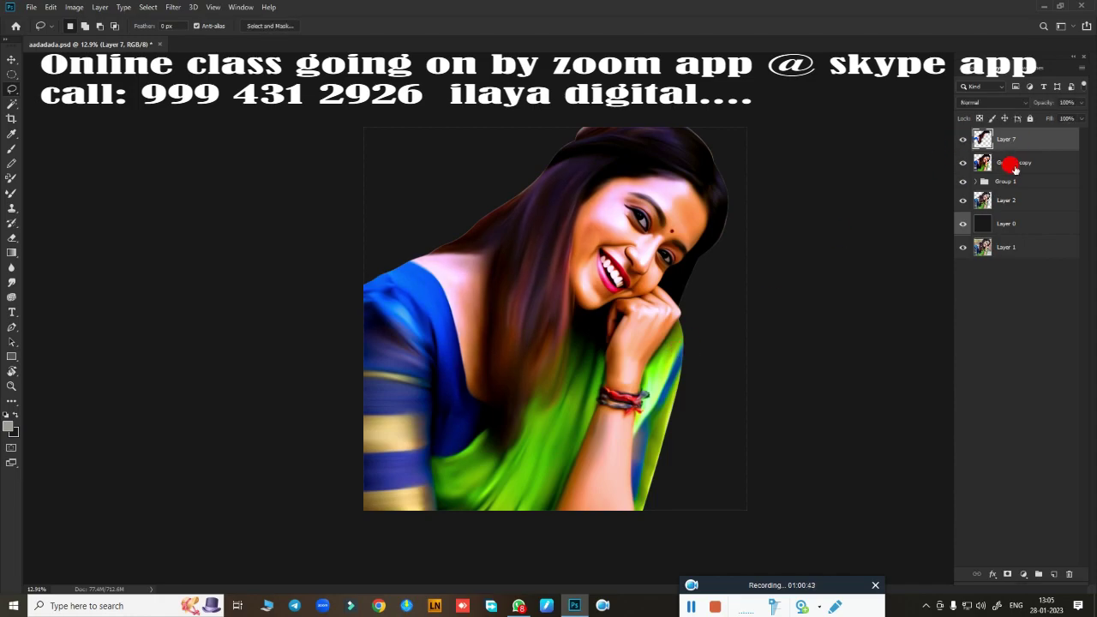